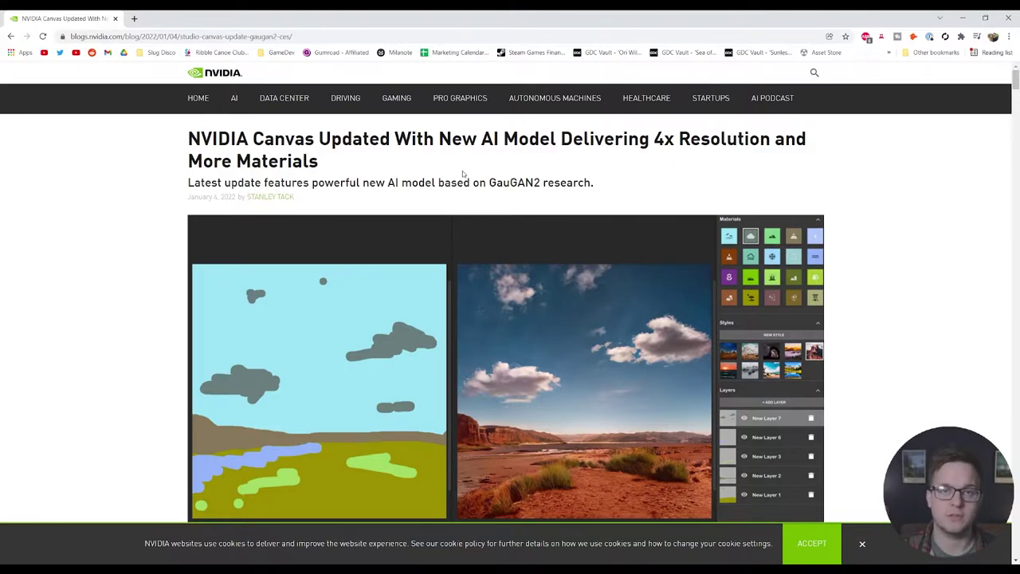
- Scroll down through the NVIDIA blog post about the Canvas update
{"action": "scroll", "coordinate": [255, 291], "scroll_direction": "down", "scroll_amount": 10}
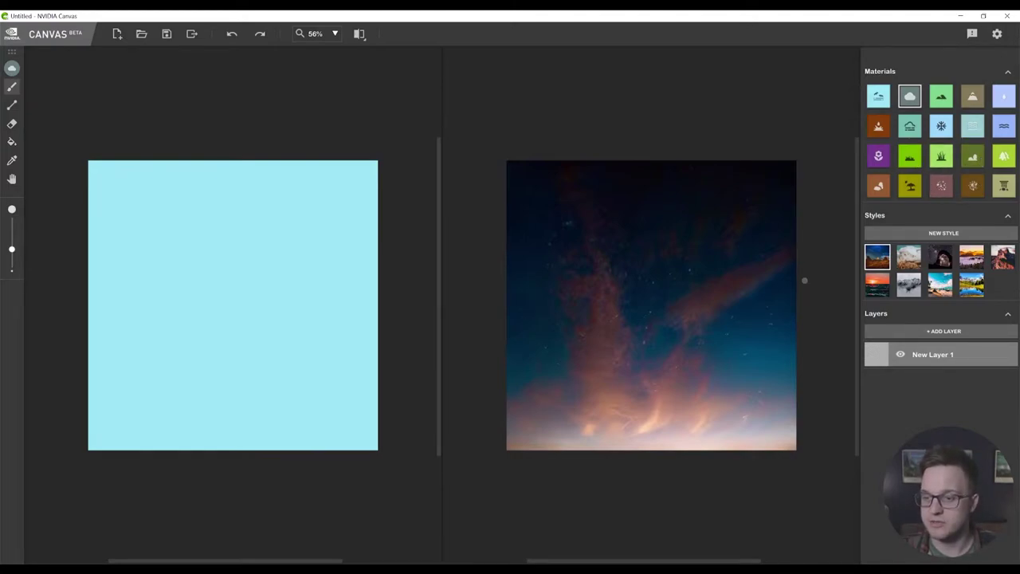
- Lower the brush size with the slider in the left toolbar
{"action": "left_click_drag", "start_coordinate": [12, 247], "coordinate": [17, 230]}
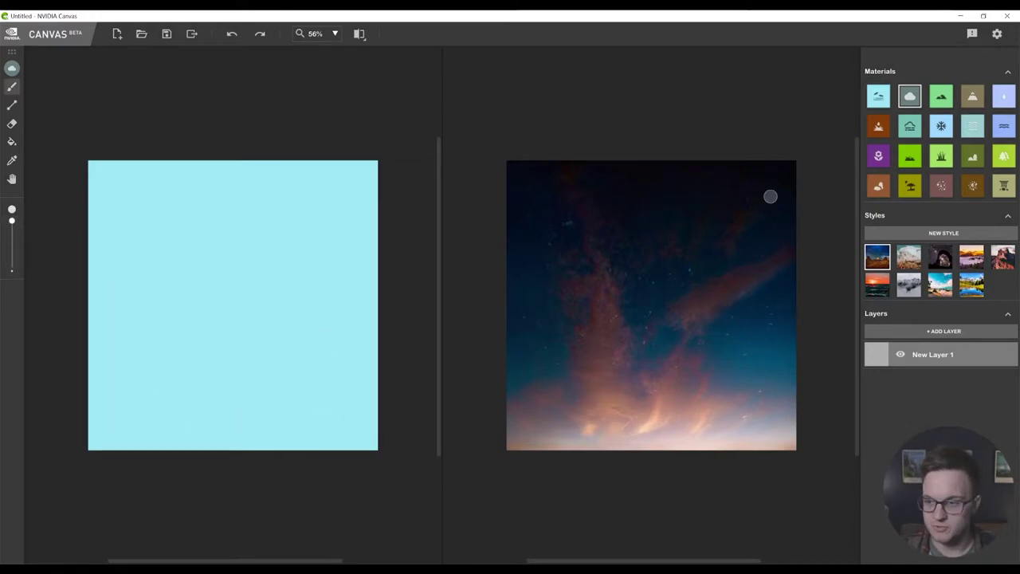
- Paint mud ground across the lower canvas, then try upright grass strokes on a new layer
{"action": "left_click", "coordinate": [879, 128]}
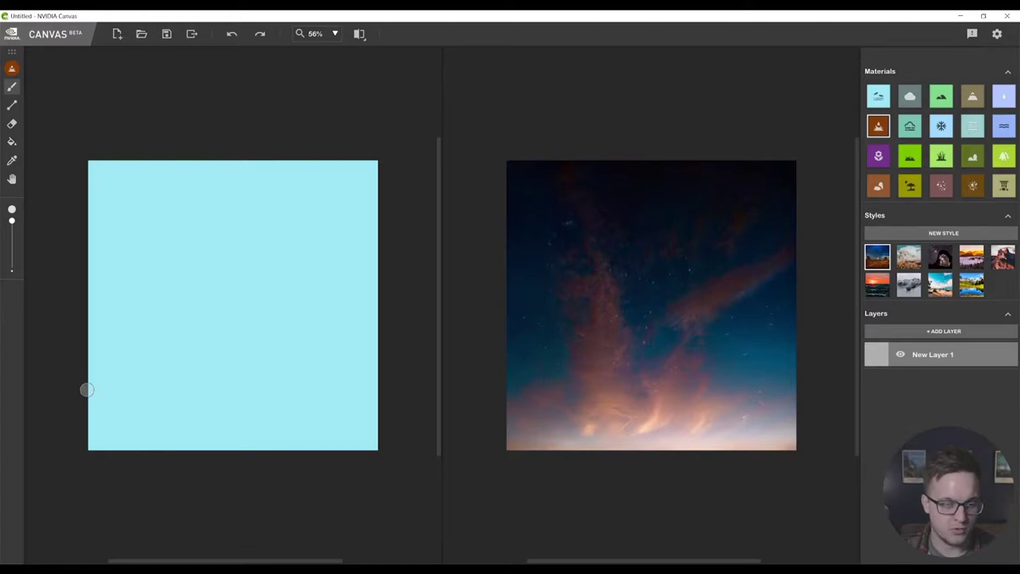
{"action": "mouse_move", "coordinate": [87, 390]}
{"action": "left_mouse_down"}
{"action": "mouse_move", "coordinate": [200, 375]}
{"action": "mouse_move", "coordinate": [373, 385]}
{"action": "mouse_move", "coordinate": [379, 408]}
{"action": "mouse_move", "coordinate": [377, 433]}
{"action": "mouse_move", "coordinate": [346, 448]}
{"action": "mouse_move", "coordinate": [95, 439]}
{"action": "mouse_move", "coordinate": [95, 402]}
{"action": "mouse_move", "coordinate": [128, 408]}
{"action": "mouse_move", "coordinate": [105, 400]}
{"action": "mouse_move", "coordinate": [118, 403]}
{"action": "mouse_move", "coordinate": [110, 445]}
{"action": "mouse_move", "coordinate": [183, 396]}
{"action": "mouse_move", "coordinate": [293, 395]}
{"action": "mouse_move", "coordinate": [361, 398]}
{"action": "mouse_move", "coordinate": [373, 444]}
{"action": "mouse_move", "coordinate": [340, 451]}
{"action": "mouse_move", "coordinate": [369, 417]}
{"action": "mouse_move", "coordinate": [322, 420]}
{"action": "mouse_move", "coordinate": [346, 430]}
{"action": "mouse_move", "coordinate": [182, 415]}
{"action": "mouse_move", "coordinate": [241, 432]}
{"action": "mouse_move", "coordinate": [161, 416]}
{"action": "left_mouse_up"}
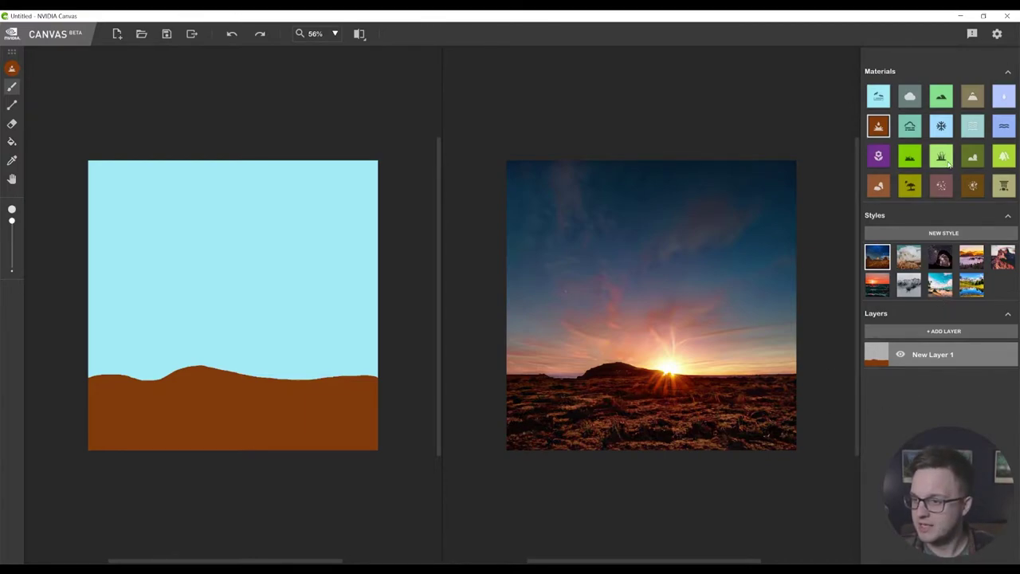
{"action": "left_click", "coordinate": [941, 156]}
{"action": "left_click", "coordinate": [905, 335]}
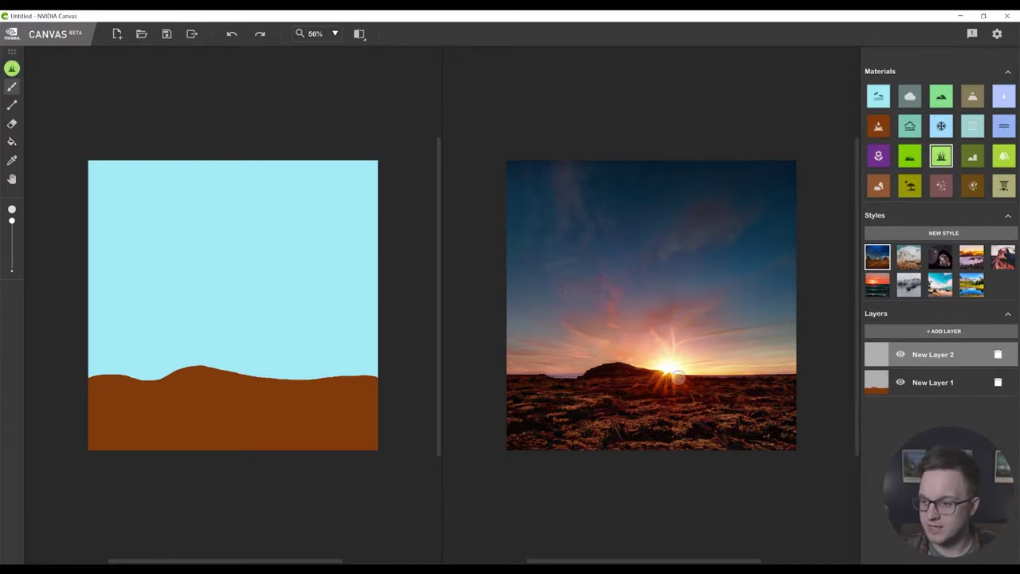
{"action": "left_click_drag", "start_coordinate": [112, 404], "coordinate": [114, 365]}
{"action": "left_click_drag", "start_coordinate": [164, 410], "coordinate": [173, 348]}
{"action": "mouse_move", "coordinate": [230, 352]}
{"action": "left_mouse_down"}
{"action": "mouse_move", "coordinate": [250, 406]}
{"action": "mouse_move", "coordinate": [238, 373]}
{"action": "mouse_move", "coordinate": [260, 344]}
{"action": "mouse_move", "coordinate": [250, 387]}
{"action": "mouse_move", "coordinate": [271, 377]}
{"action": "mouse_move", "coordinate": [282, 398]}
{"action": "mouse_move", "coordinate": [346, 384]}
{"action": "mouse_move", "coordinate": [363, 348]}
{"action": "left_mouse_up"}
- Undo the upright grass strokes and paint a wide grass band along the bottom
{"action": "key", "text": "ctrl+z"}
{"action": "key", "text": "ctrl+z"}
{"action": "key", "text": "ctrl+z"}
{"action": "key", "text": "ctrl+z"}
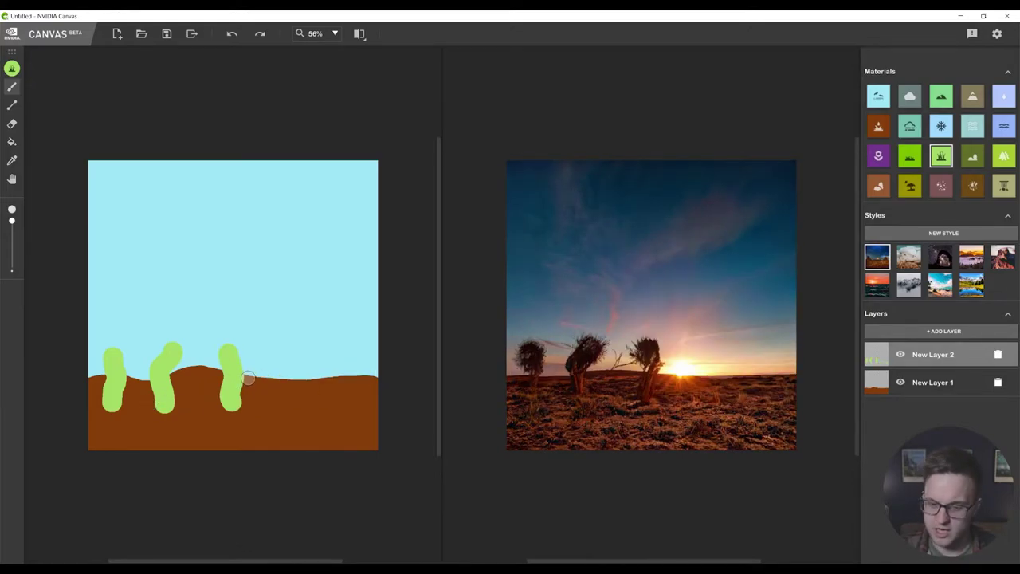
{"action": "key", "text": "ctrl+z"}
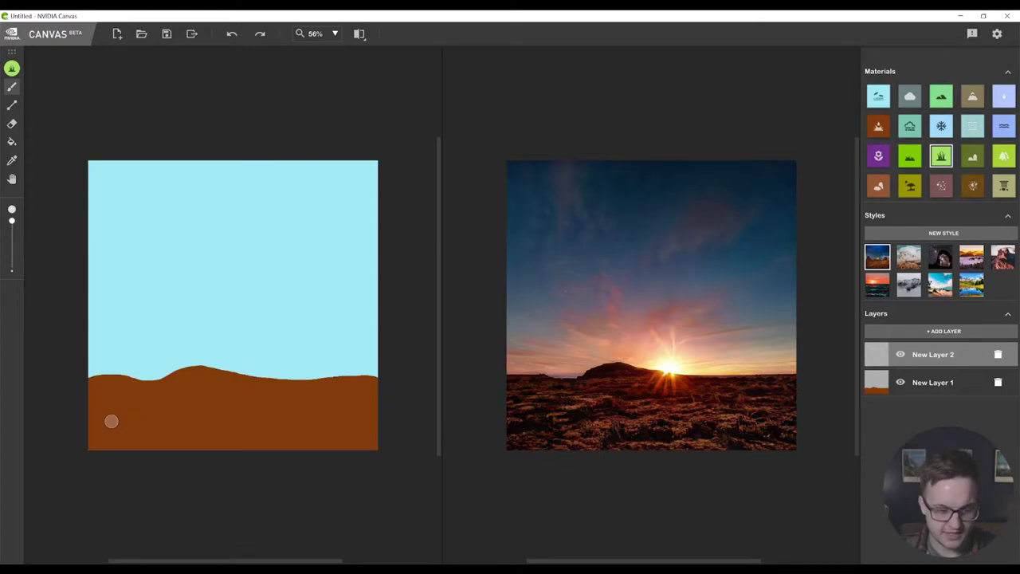
{"action": "left_click_drag", "start_coordinate": [117, 426], "coordinate": [337, 428]}
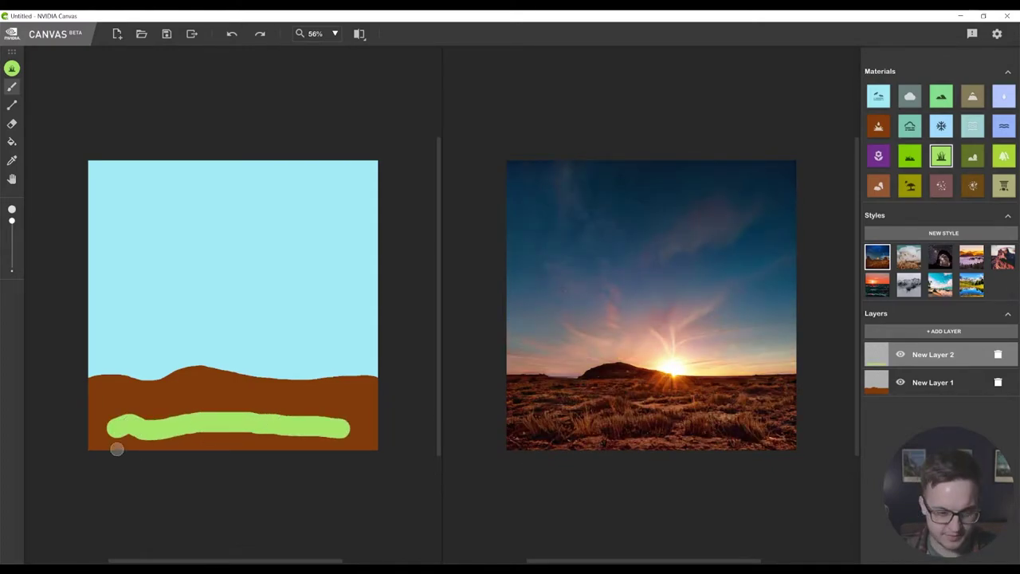
{"action": "mouse_move", "coordinate": [89, 447]}
{"action": "left_mouse_down"}
{"action": "mouse_move", "coordinate": [366, 447]}
{"action": "mouse_move", "coordinate": [376, 433]}
{"action": "mouse_move", "coordinate": [231, 440]}
{"action": "left_mouse_up"}
{"action": "mouse_move", "coordinate": [113, 440]}
{"action": "left_mouse_down"}
{"action": "mouse_move", "coordinate": [41, 444]}
{"action": "mouse_move", "coordinate": [23, 467]}
{"action": "mouse_move", "coordinate": [134, 422]}
{"action": "mouse_move", "coordinate": [433, 428]}
{"action": "left_mouse_up"}
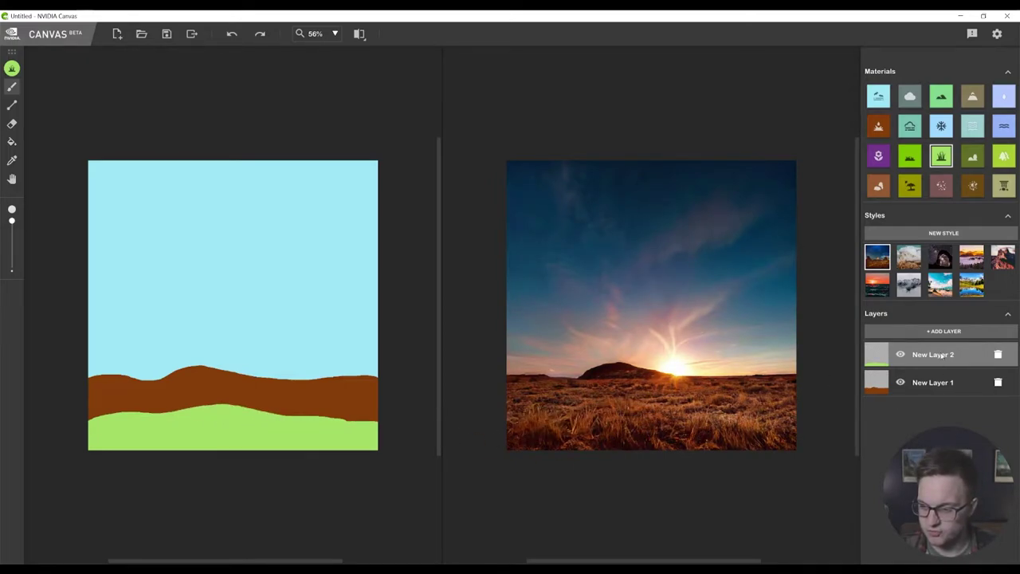
- Extend the mud ground upward and paint a mountain ridge on a new bottom layer
{"action": "left_click", "coordinate": [877, 125]}
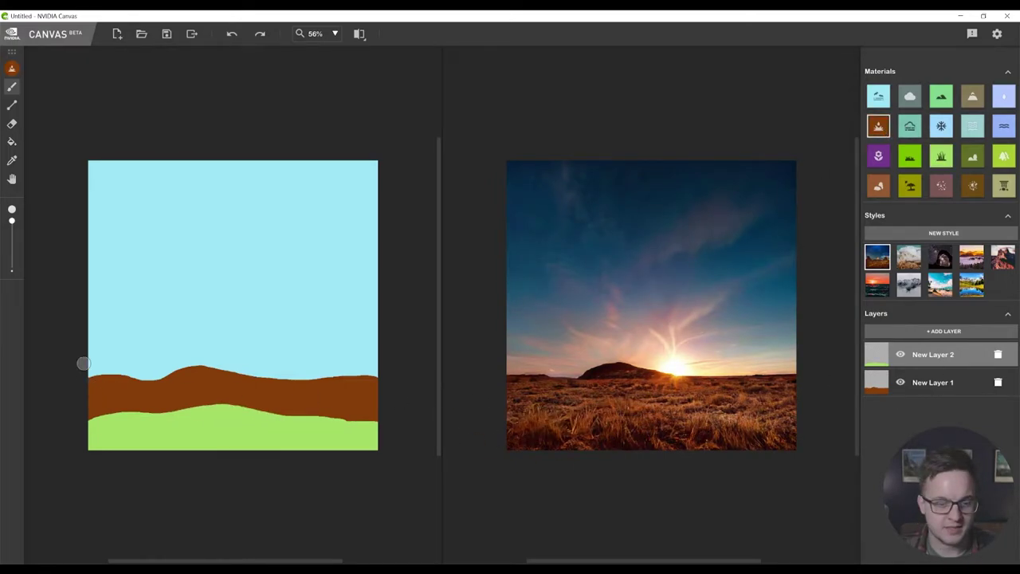
{"action": "mouse_move", "coordinate": [82, 364]}
{"action": "left_mouse_down"}
{"action": "mouse_move", "coordinate": [161, 337]}
{"action": "mouse_move", "coordinate": [388, 348]}
{"action": "mouse_move", "coordinate": [372, 375]}
{"action": "mouse_move", "coordinate": [340, 352]}
{"action": "mouse_move", "coordinate": [297, 358]}
{"action": "mouse_move", "coordinate": [353, 350]}
{"action": "mouse_move", "coordinate": [320, 373]}
{"action": "mouse_move", "coordinate": [349, 372]}
{"action": "mouse_move", "coordinate": [138, 373]}
{"action": "mouse_move", "coordinate": [94, 384]}
{"action": "mouse_move", "coordinate": [145, 342]}
{"action": "mouse_move", "coordinate": [181, 359]}
{"action": "mouse_move", "coordinate": [77, 346]}
{"action": "left_mouse_up"}
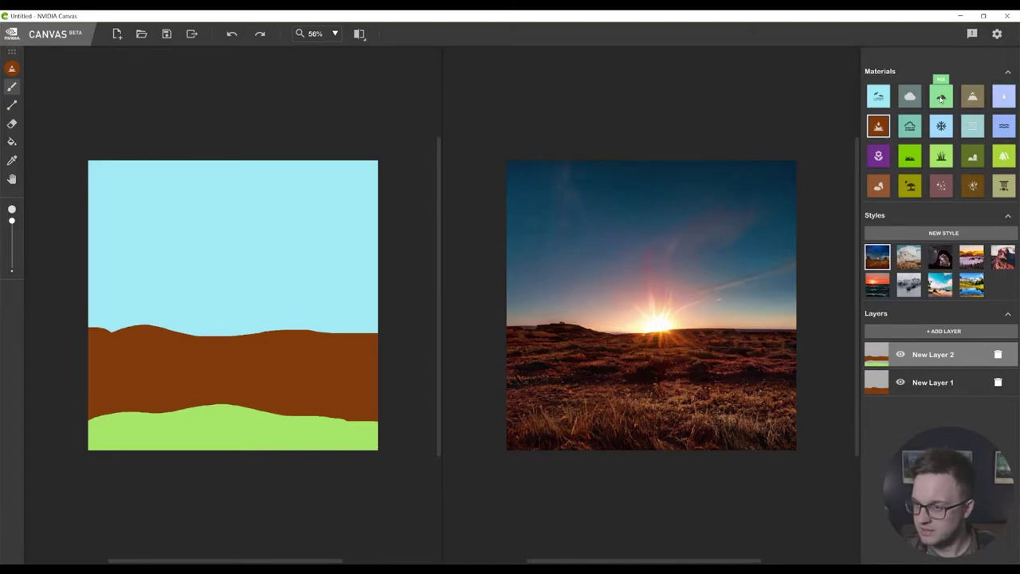
{"action": "left_click", "coordinate": [973, 96]}
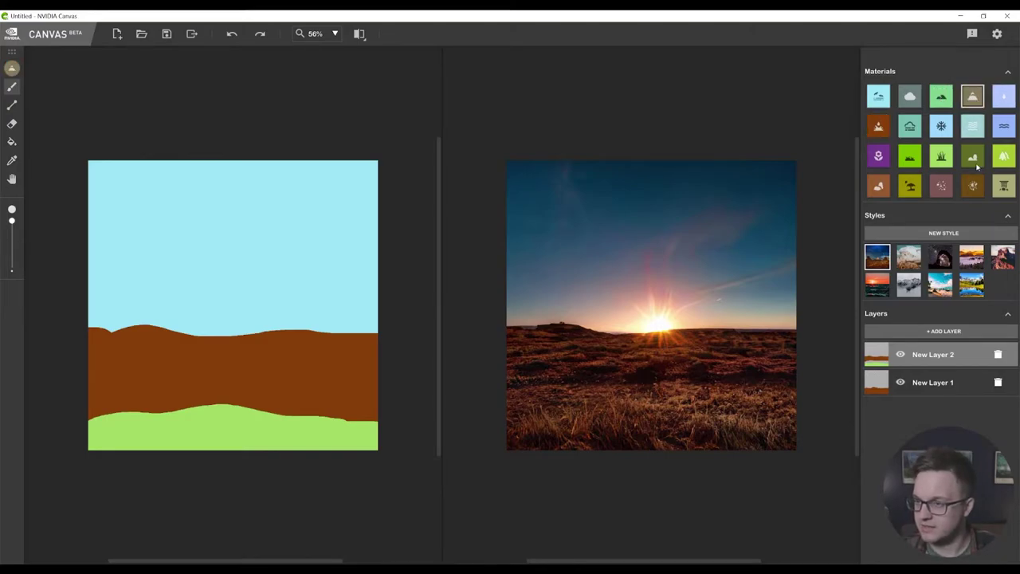
{"action": "left_click", "coordinate": [955, 382]}
{"action": "left_click", "coordinate": [944, 331]}
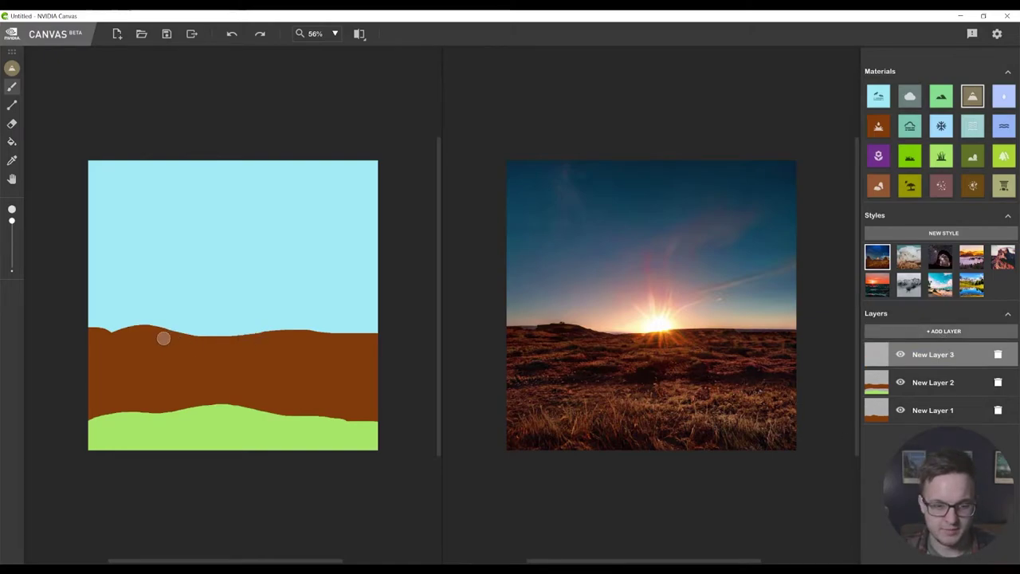
{"action": "mouse_move", "coordinate": [94, 326]}
{"action": "left_mouse_down"}
{"action": "mouse_move", "coordinate": [115, 300]}
{"action": "mouse_move", "coordinate": [118, 310]}
{"action": "mouse_move", "coordinate": [182, 294]}
{"action": "mouse_move", "coordinate": [232, 304]}
{"action": "mouse_move", "coordinate": [256, 289]}
{"action": "mouse_move", "coordinate": [369, 303]}
{"action": "mouse_move", "coordinate": [386, 330]}
{"action": "mouse_move", "coordinate": [152, 359]}
{"action": "mouse_move", "coordinate": [118, 339]}
{"action": "mouse_move", "coordinate": [151, 335]}
{"action": "mouse_move", "coordinate": [115, 337]}
{"action": "mouse_move", "coordinate": [374, 326]}
{"action": "mouse_move", "coordinate": [324, 311]}
{"action": "mouse_move", "coordinate": [264, 319]}
{"action": "mouse_move", "coordinate": [304, 332]}
{"action": "mouse_move", "coordinate": [197, 348]}
{"action": "mouse_move", "coordinate": [269, 322]}
{"action": "mouse_move", "coordinate": [253, 309]}
{"action": "mouse_move", "coordinate": [216, 328]}
{"action": "mouse_move", "coordinate": [233, 314]}
{"action": "mouse_move", "coordinate": [212, 312]}
{"action": "mouse_move", "coordinate": [195, 327]}
{"action": "mouse_move", "coordinate": [191, 309]}
{"action": "mouse_move", "coordinate": [103, 318]}
{"action": "mouse_move", "coordinate": [101, 347]}
{"action": "mouse_move", "coordinate": [182, 340]}
{"action": "mouse_move", "coordinate": [145, 310]}
{"action": "left_mouse_up"}
{"action": "left_click_drag", "start_coordinate": [939, 403], "coordinate": [941, 411]}
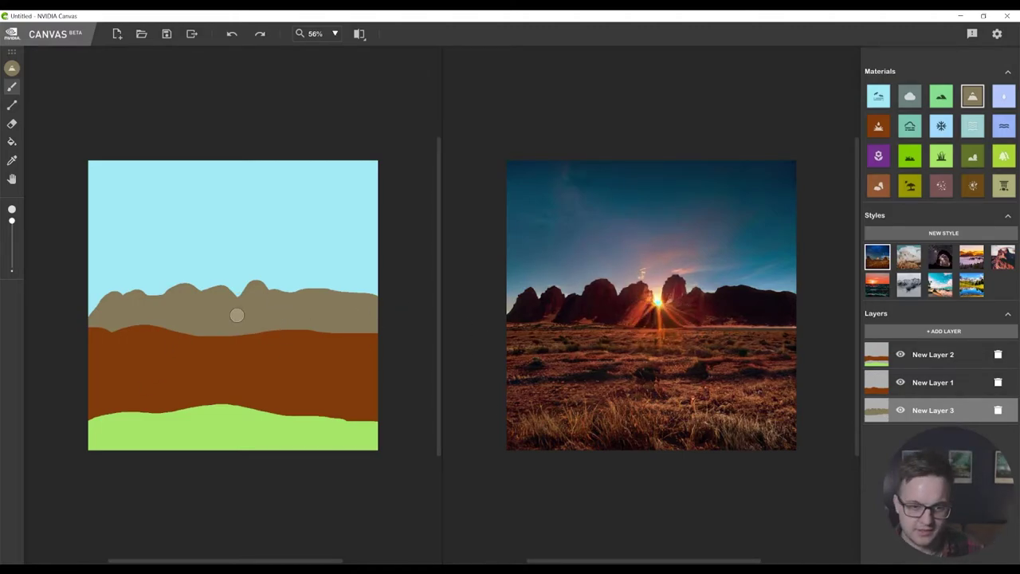
- Erase the ridge peaks flat and cut a gap in the middle, discarding a brush touch-up
{"action": "left_click", "coordinate": [12, 124]}
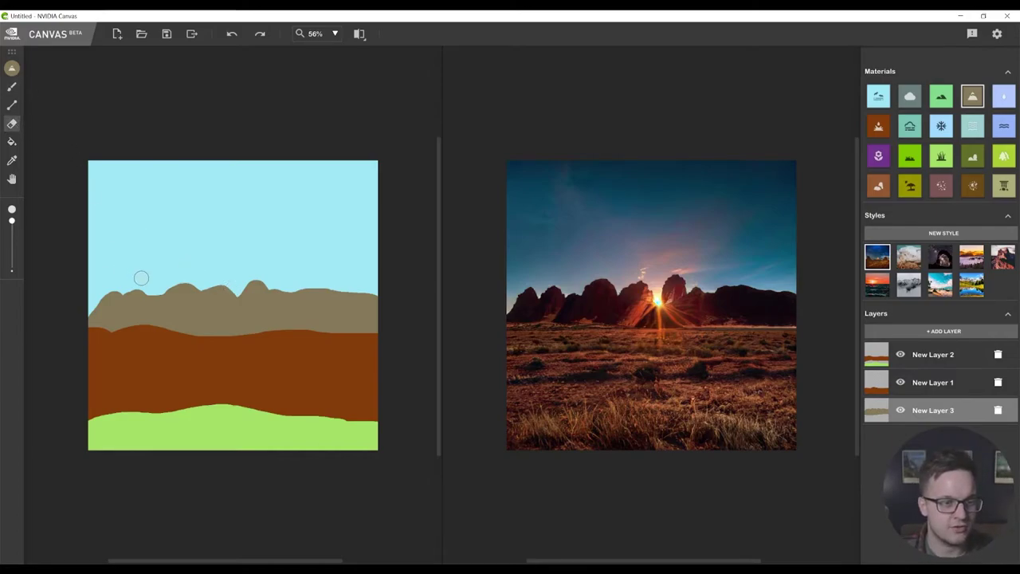
{"action": "mouse_move", "coordinate": [139, 278]}
{"action": "left_mouse_down"}
{"action": "mouse_move", "coordinate": [320, 293]}
{"action": "mouse_move", "coordinate": [396, 278]}
{"action": "left_mouse_up"}
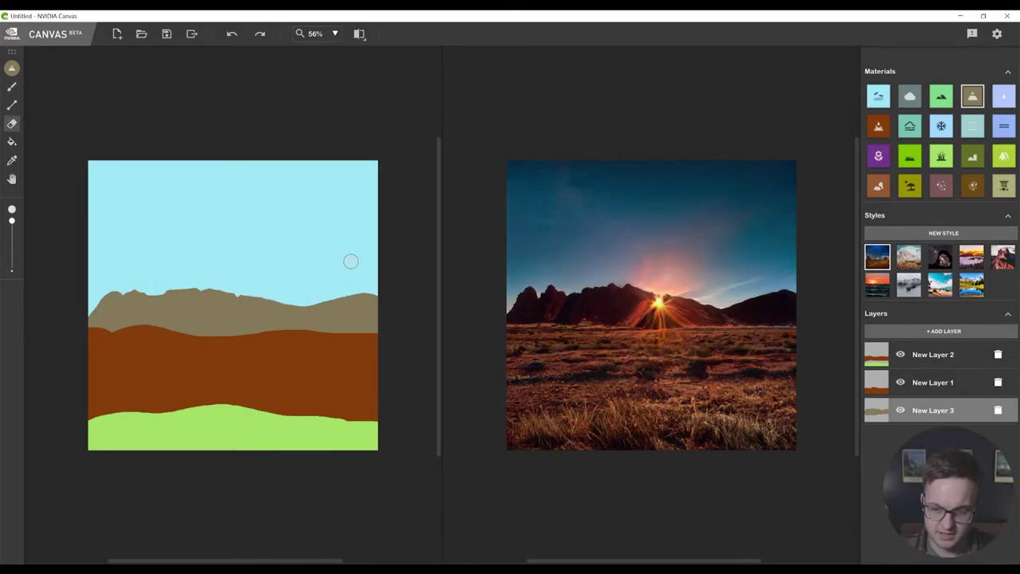
{"action": "left_click_drag", "start_coordinate": [317, 284], "coordinate": [94, 303]}
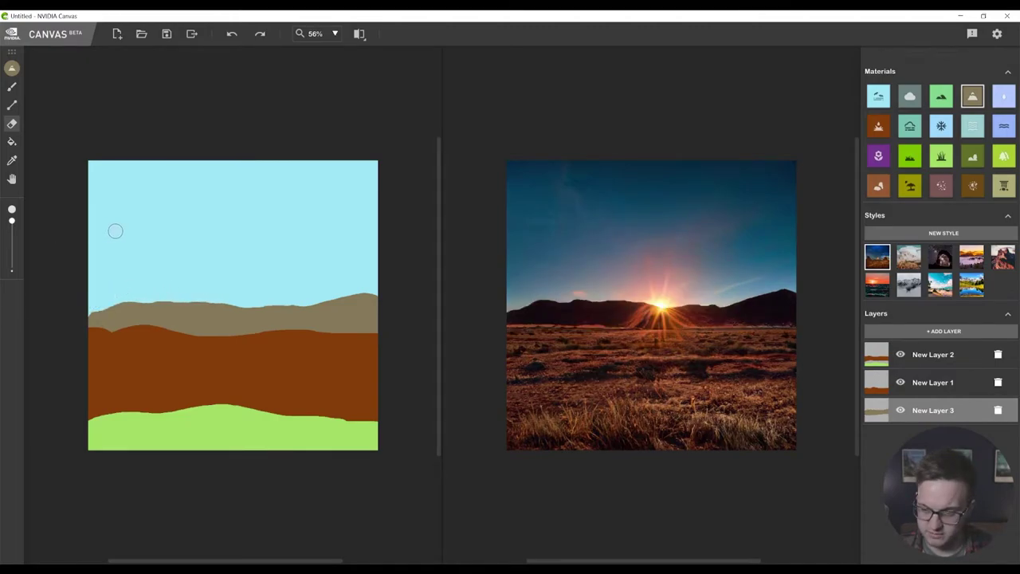
{"action": "mouse_move", "coordinate": [239, 313]}
{"action": "left_mouse_down"}
{"action": "mouse_move", "coordinate": [269, 303]}
{"action": "mouse_move", "coordinate": [194, 307]}
{"action": "left_mouse_up"}
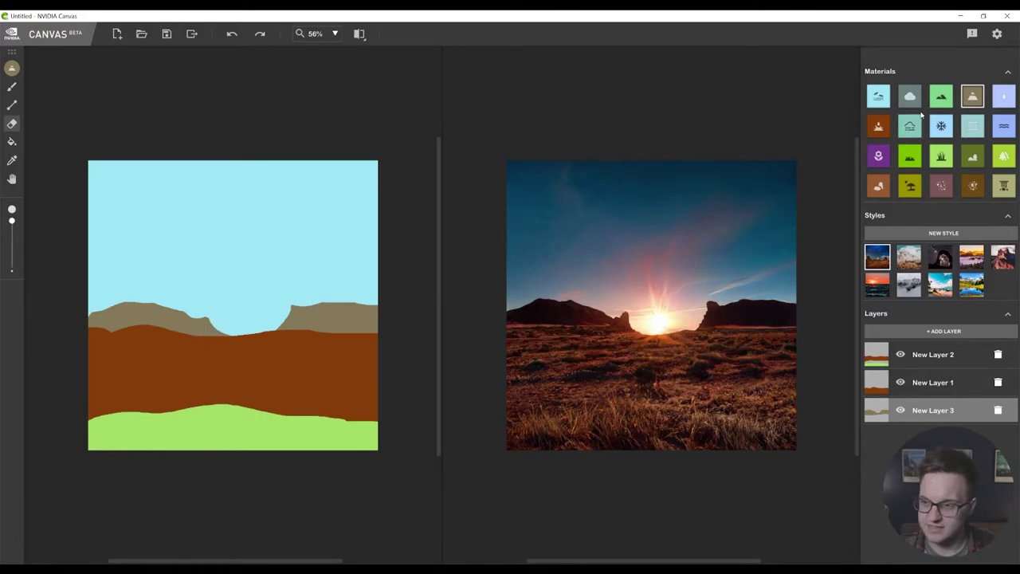
{"action": "left_click", "coordinate": [12, 87]}
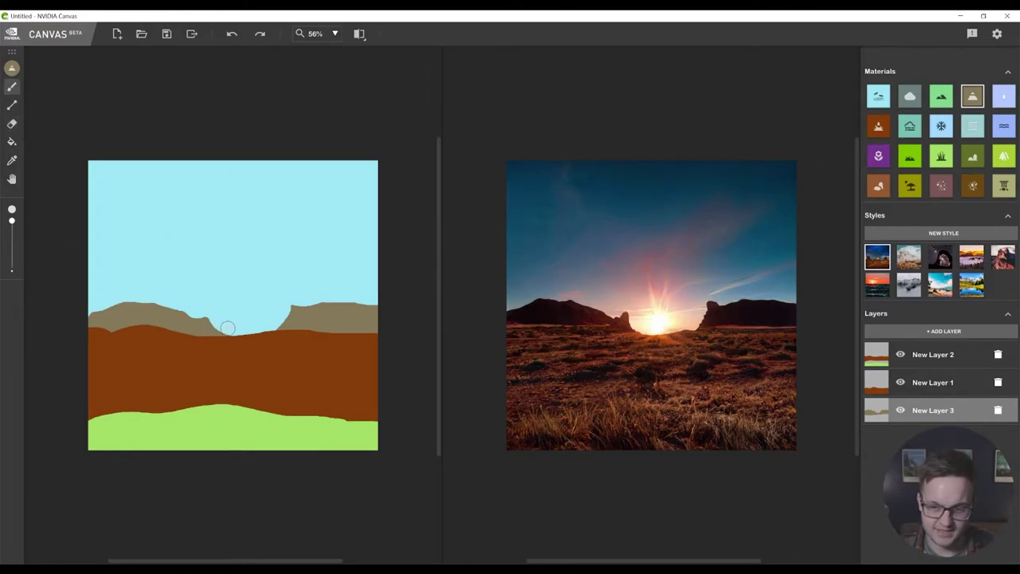
{"action": "left_click_drag", "start_coordinate": [227, 328], "coordinate": [189, 326]}
{"action": "key", "text": "ctrl+z"}
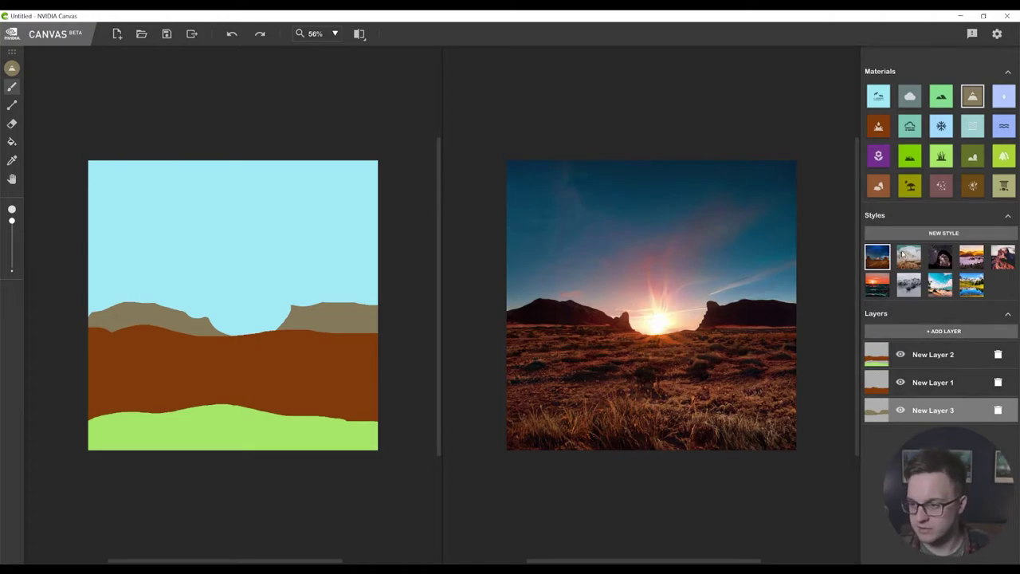
- Compare starry night, sunset and snowy style presets, settling on the blue-sky daytime style
{"action": "left_click", "coordinate": [911, 259]}
{"action": "left_click", "coordinate": [946, 258]}
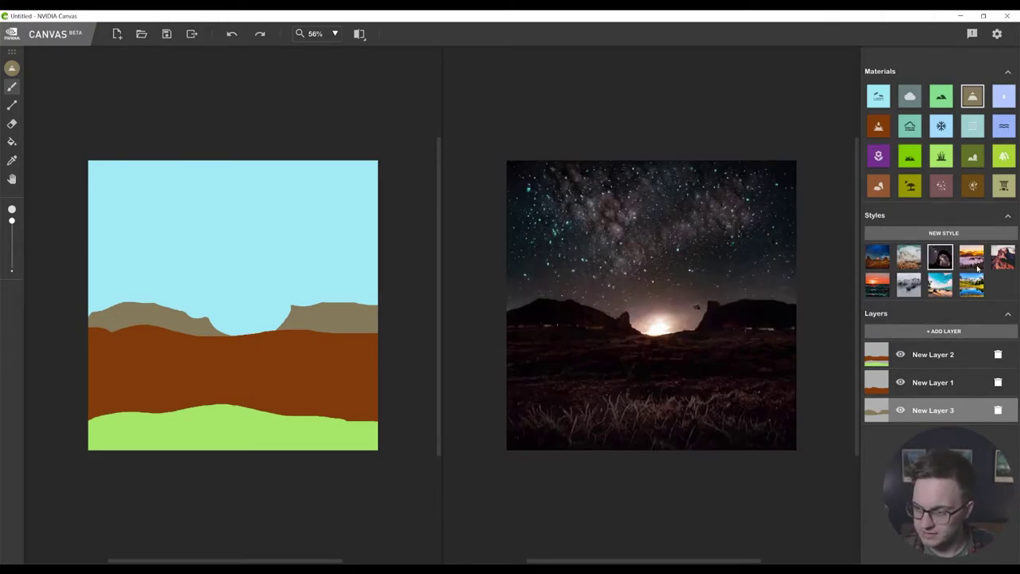
{"action": "left_click", "coordinate": [975, 268]}
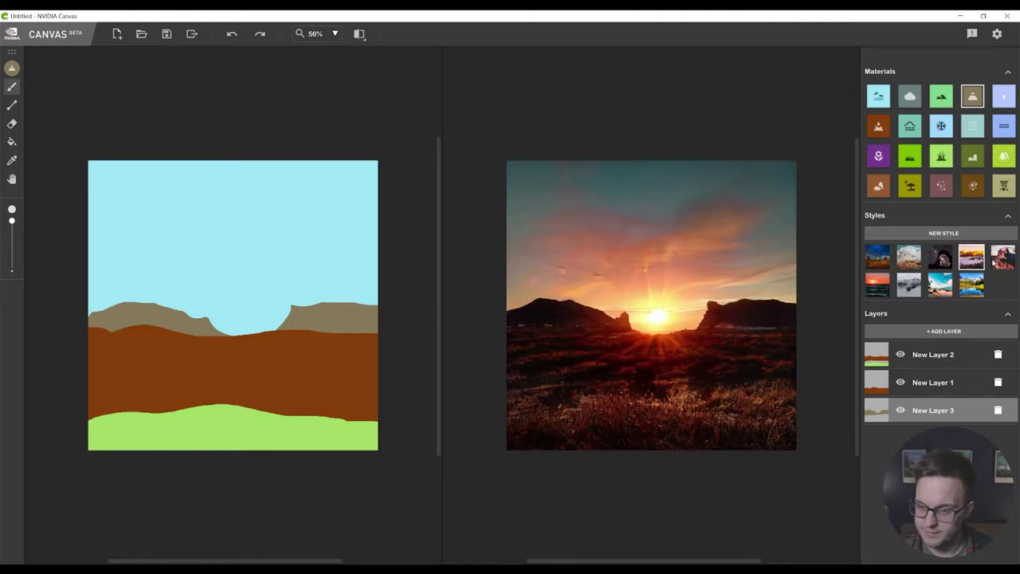
{"action": "left_click", "coordinate": [1002, 257]}
{"action": "left_click", "coordinate": [941, 256]}
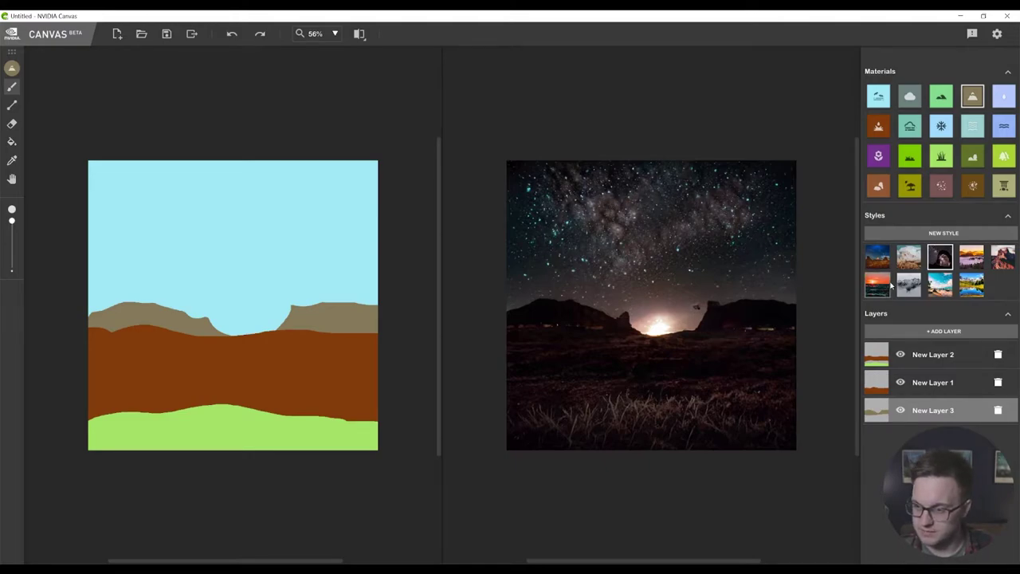
{"action": "left_click", "coordinate": [887, 287]}
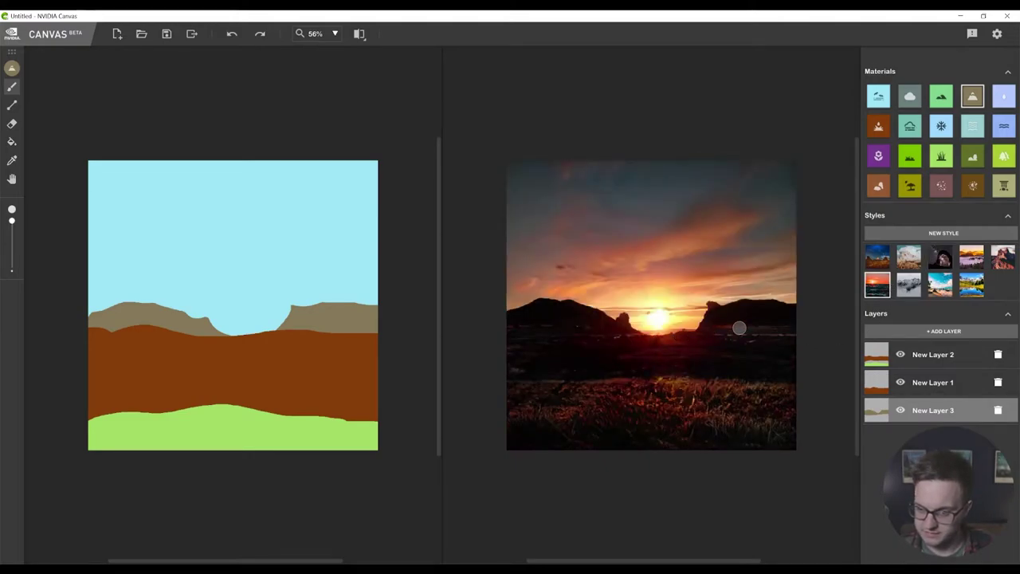
{"action": "left_click", "coordinate": [909, 284]}
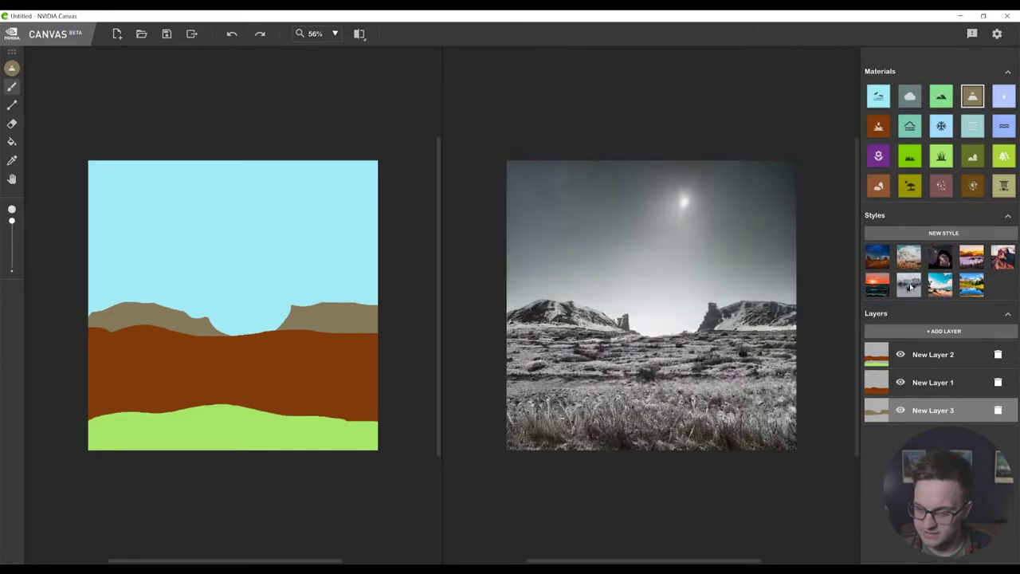
{"action": "left_click", "coordinate": [941, 285]}
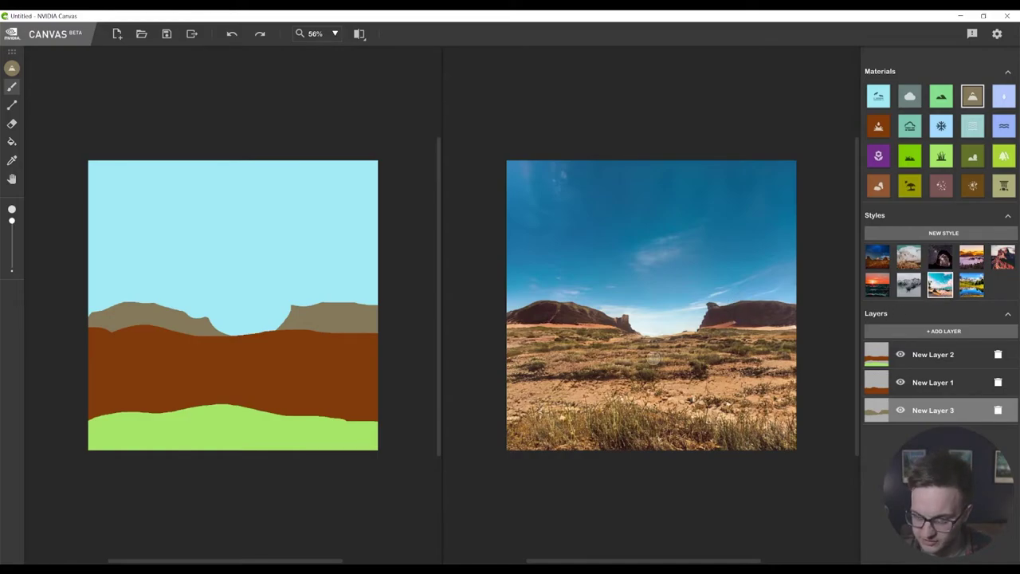
{"action": "left_click", "coordinate": [867, 263]}
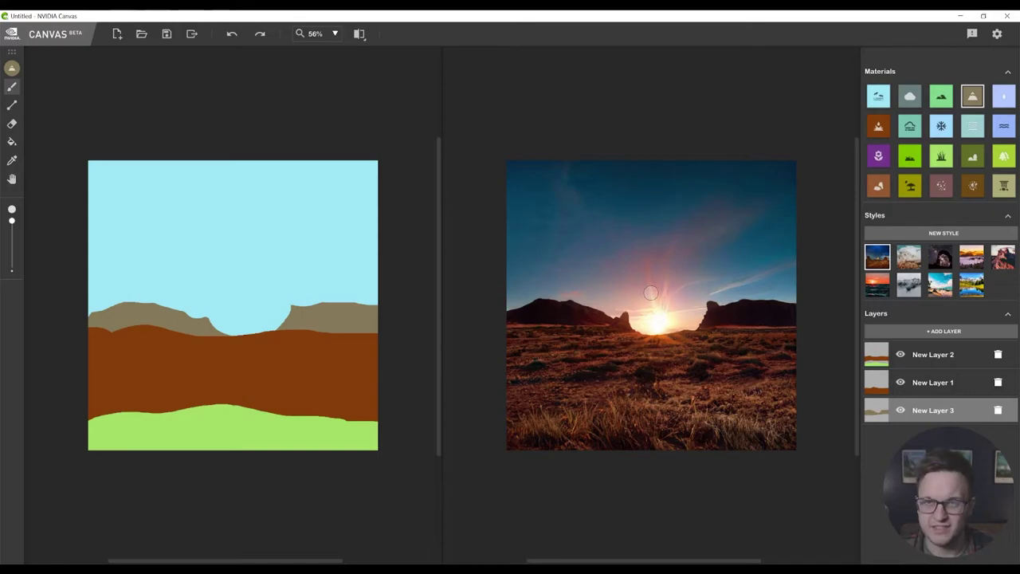
{"action": "left_click", "coordinate": [940, 284]}
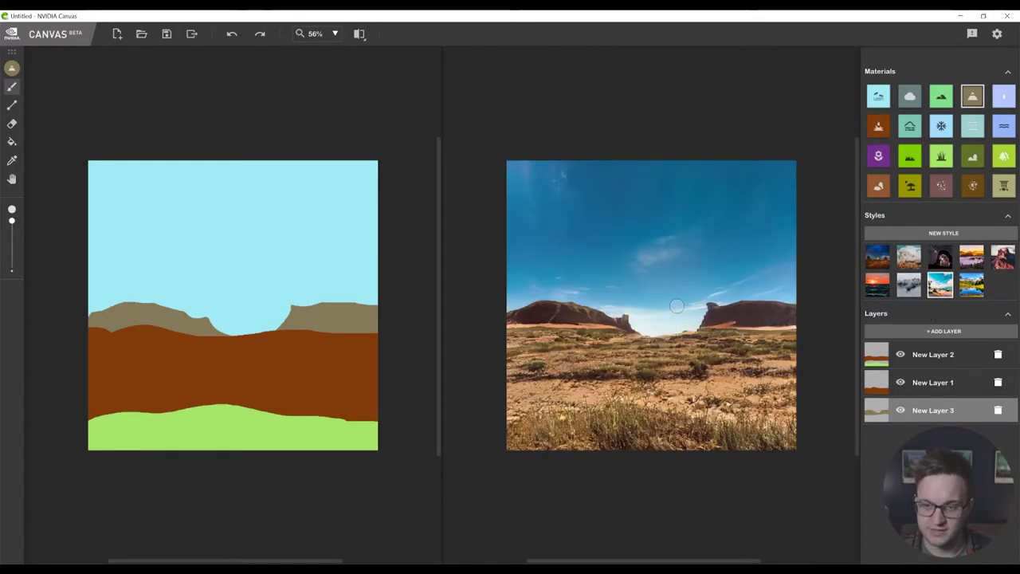
{"action": "left_click", "coordinate": [909, 96]}
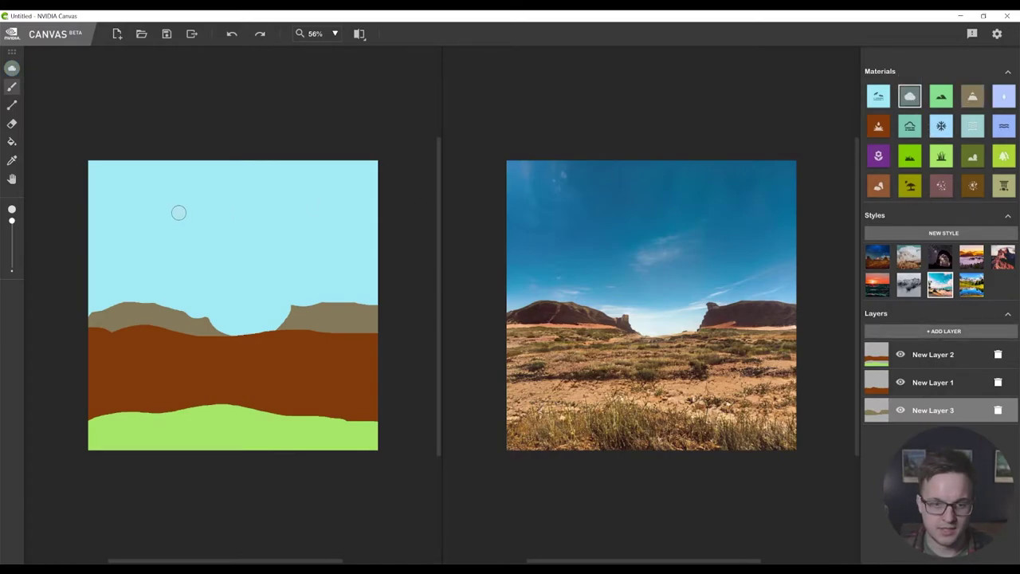
- Paint five grey cloud strokes across the sky and round out the upper-left cloud
{"action": "left_click_drag", "start_coordinate": [125, 215], "coordinate": [130, 216]}
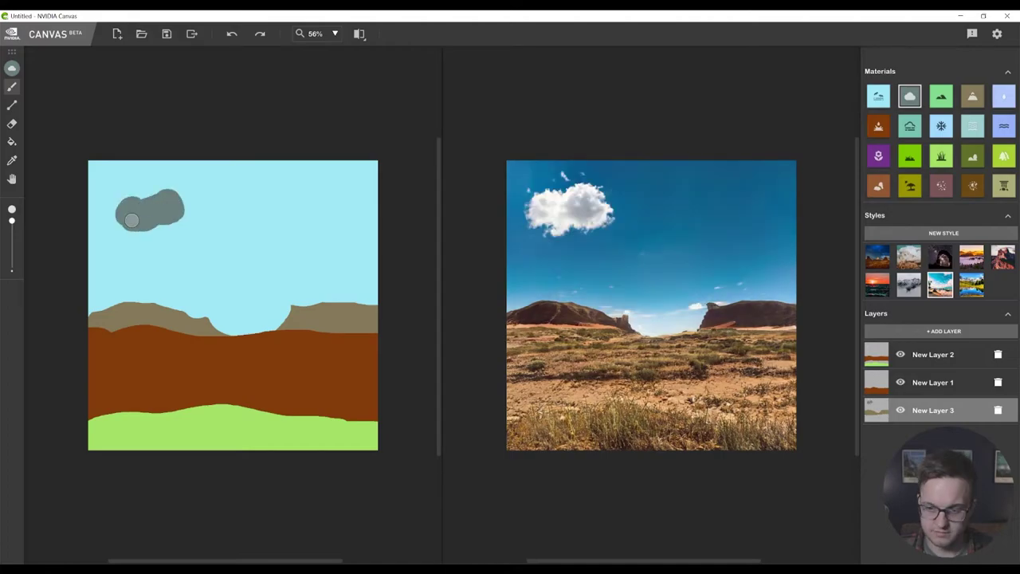
{"action": "left_click_drag", "start_coordinate": [287, 231], "coordinate": [363, 227]}
{"action": "left_click_drag", "start_coordinate": [168, 254], "coordinate": [267, 273]}
{"action": "mouse_move", "coordinate": [267, 182]}
{"action": "left_mouse_down"}
{"action": "mouse_move", "coordinate": [349, 159]}
{"action": "mouse_move", "coordinate": [375, 166]}
{"action": "left_mouse_up"}
{"action": "left_click_drag", "start_coordinate": [128, 163], "coordinate": [220, 198]}
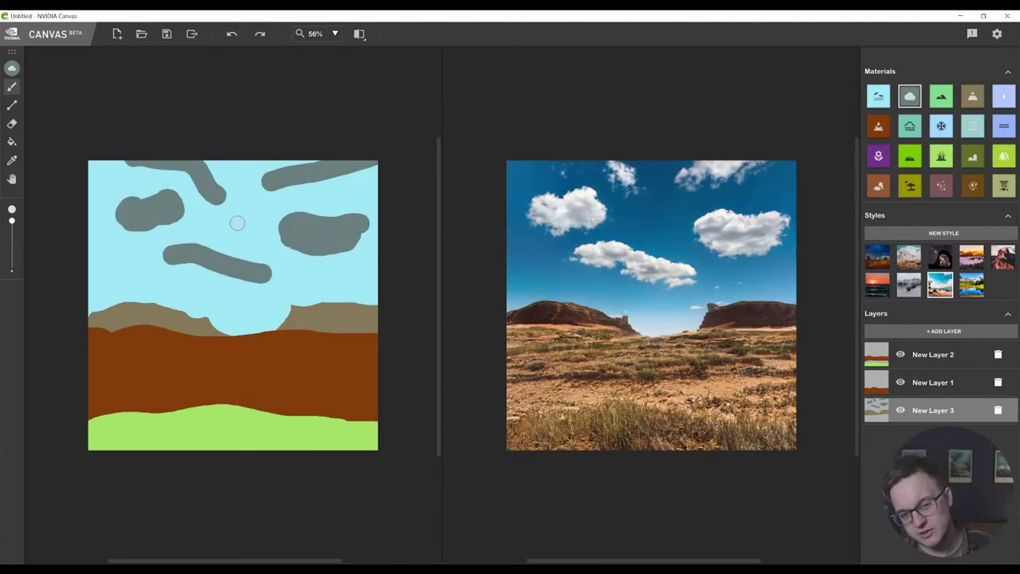
{"action": "left_click_drag", "start_coordinate": [166, 198], "coordinate": [135, 209]}
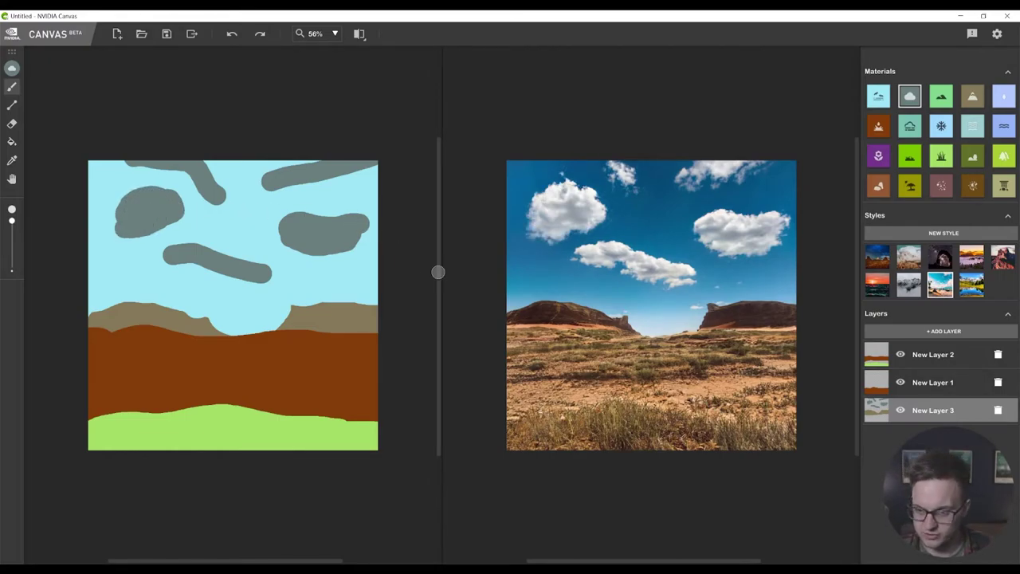
- On a new layer above New Layer 2, paint a dirt path winding up from the bottom edge
{"action": "left_click", "coordinate": [972, 187]}
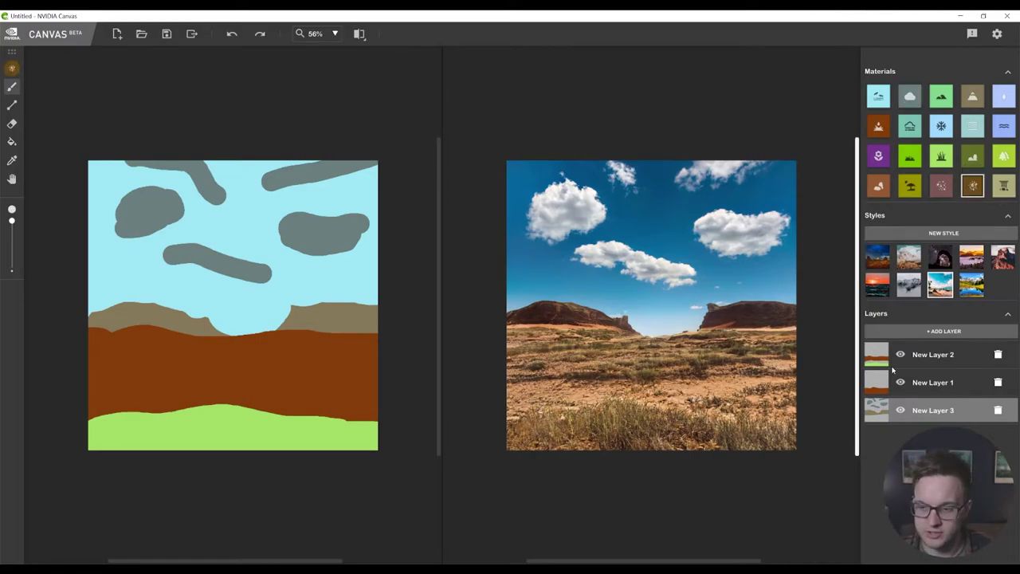
{"action": "left_click", "coordinate": [977, 357]}
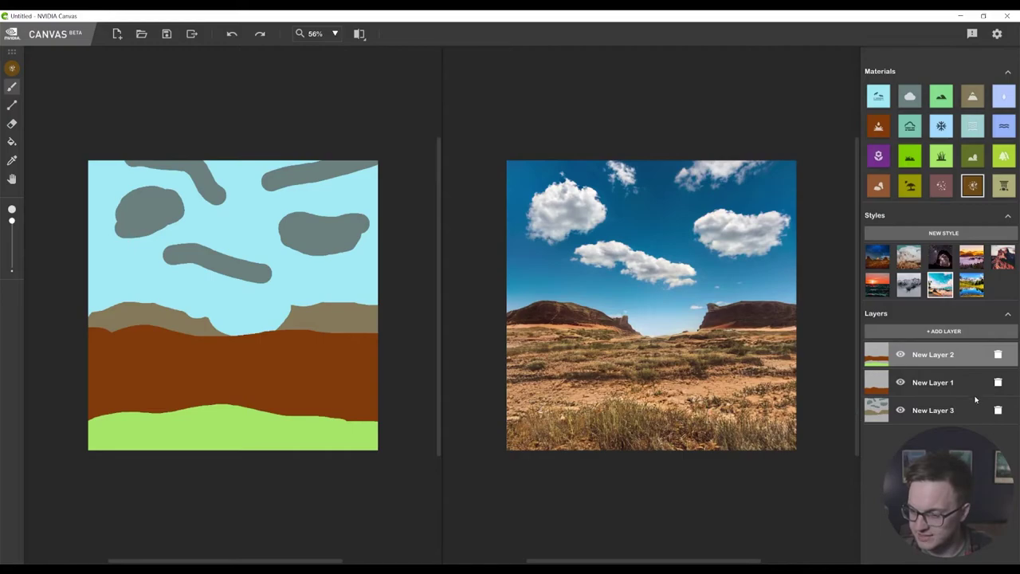
{"action": "left_click", "coordinate": [944, 331]}
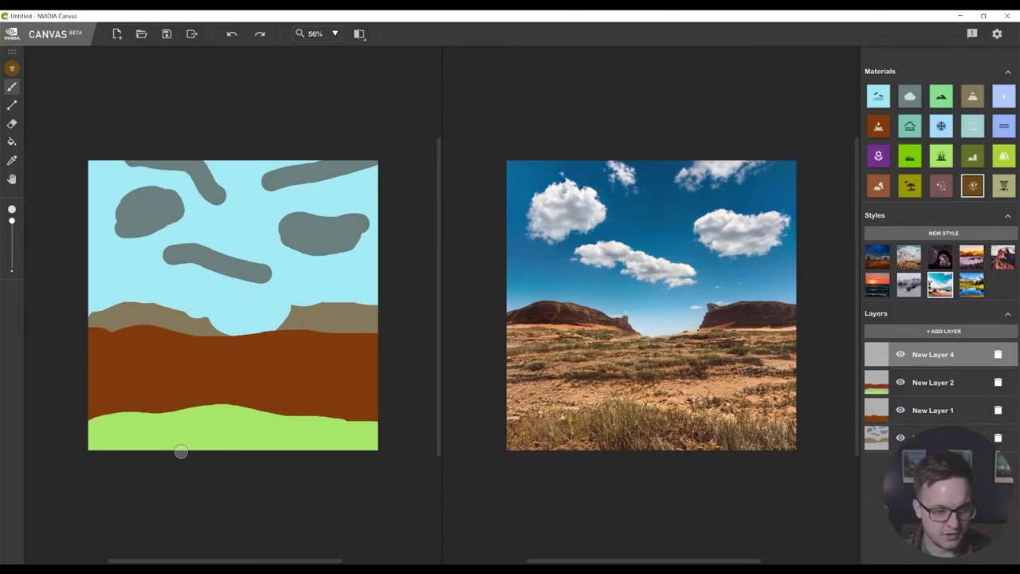
{"action": "mouse_move", "coordinate": [175, 455]}
{"action": "left_mouse_down"}
{"action": "mouse_move", "coordinate": [164, 432]}
{"action": "mouse_move", "coordinate": [178, 389]}
{"action": "mouse_move", "coordinate": [233, 339]}
{"action": "left_mouse_up"}
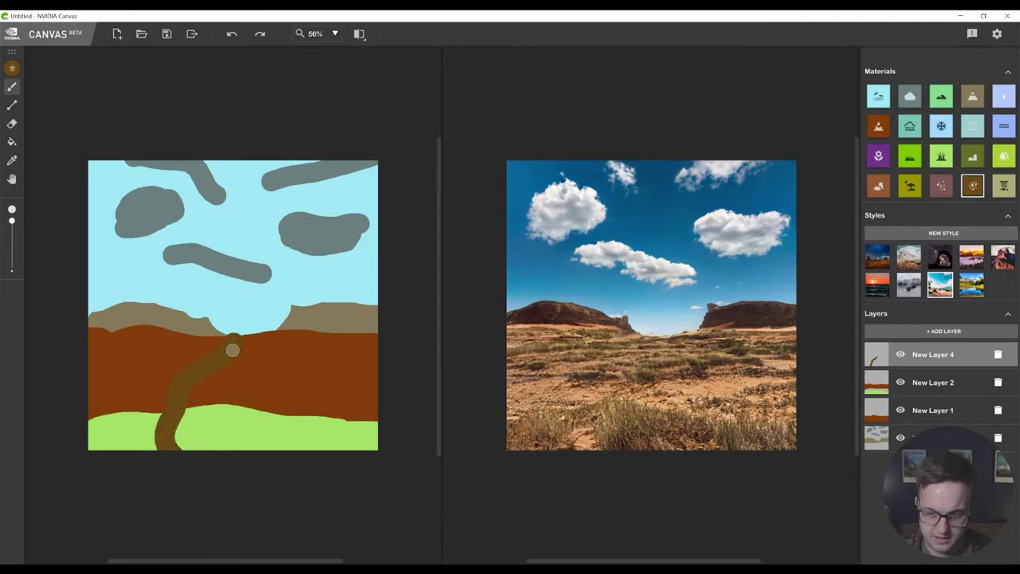
{"action": "left_click_drag", "start_coordinate": [204, 463], "coordinate": [184, 398]}
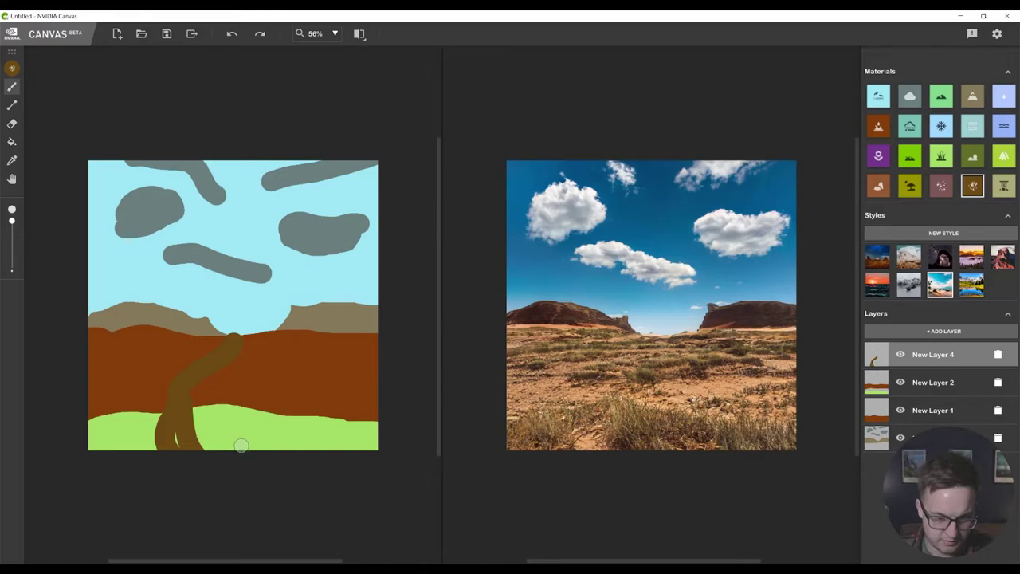
{"action": "mouse_move", "coordinate": [239, 444]}
{"action": "left_mouse_down"}
{"action": "mouse_move", "coordinate": [200, 400]}
{"action": "mouse_move", "coordinate": [201, 385]}
{"action": "mouse_move", "coordinate": [194, 398]}
{"action": "mouse_move", "coordinate": [228, 448]}
{"action": "left_mouse_up"}
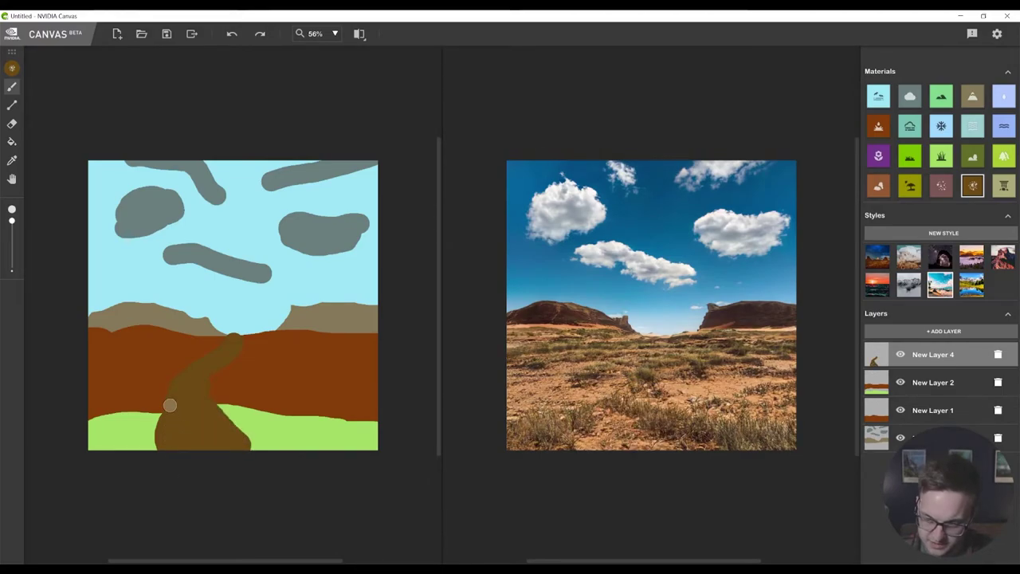
{"action": "left_click_drag", "start_coordinate": [168, 406], "coordinate": [160, 436]}
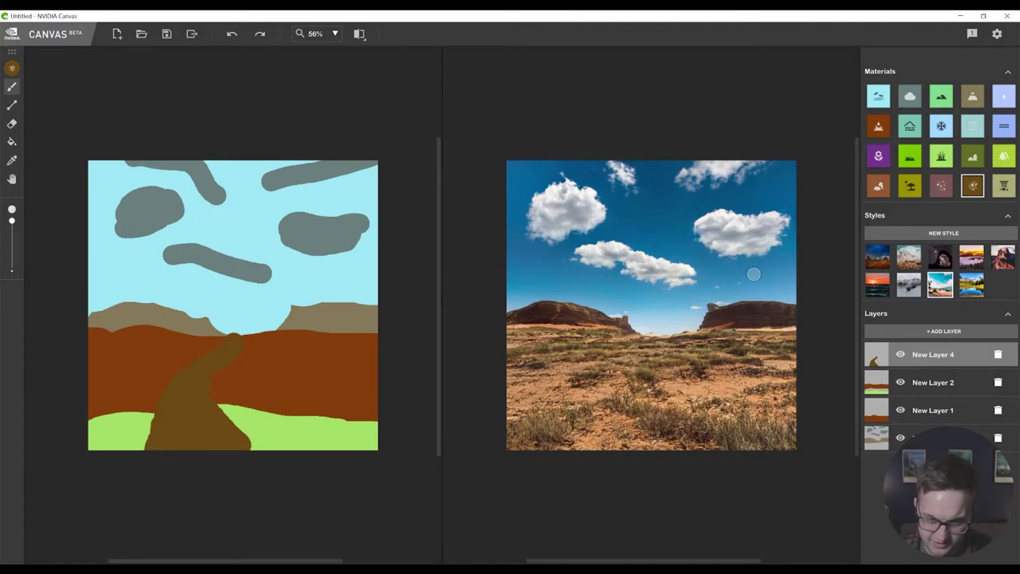
- Paint dark green shrub strips along both sides of the path and the bottom edge
{"action": "left_click", "coordinate": [972, 155]}
{"action": "mouse_move", "coordinate": [255, 436]}
{"action": "left_mouse_down"}
{"action": "mouse_move", "coordinate": [218, 393]}
{"action": "mouse_move", "coordinate": [243, 343]}
{"action": "left_mouse_up"}
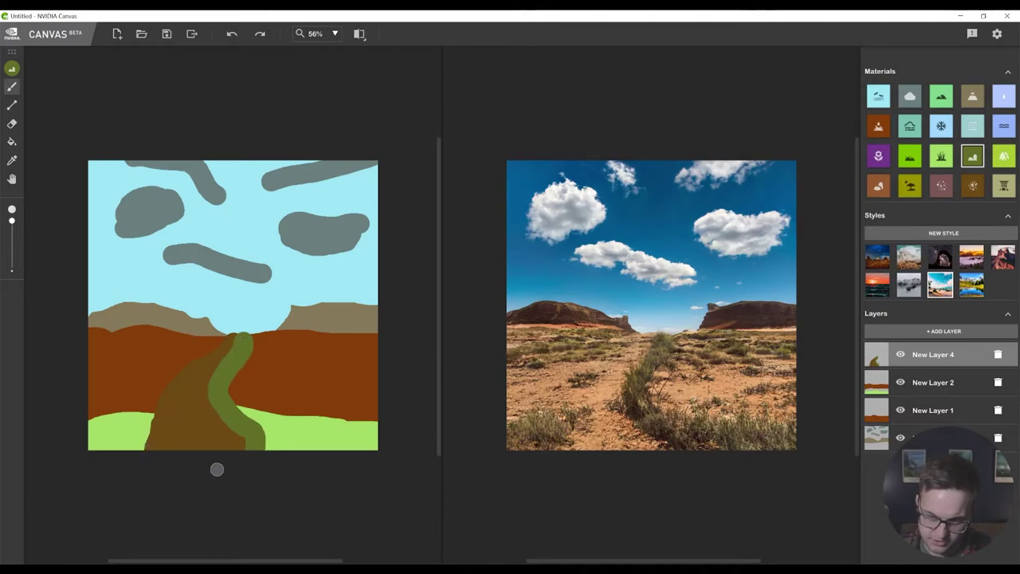
{"action": "left_click_drag", "start_coordinate": [252, 425], "coordinate": [367, 447]}
{"action": "mouse_move", "coordinate": [147, 448]}
{"action": "left_mouse_down"}
{"action": "mouse_move", "coordinate": [85, 455]}
{"action": "mouse_move", "coordinate": [140, 449]}
{"action": "mouse_move", "coordinate": [162, 380]}
{"action": "left_mouse_up"}
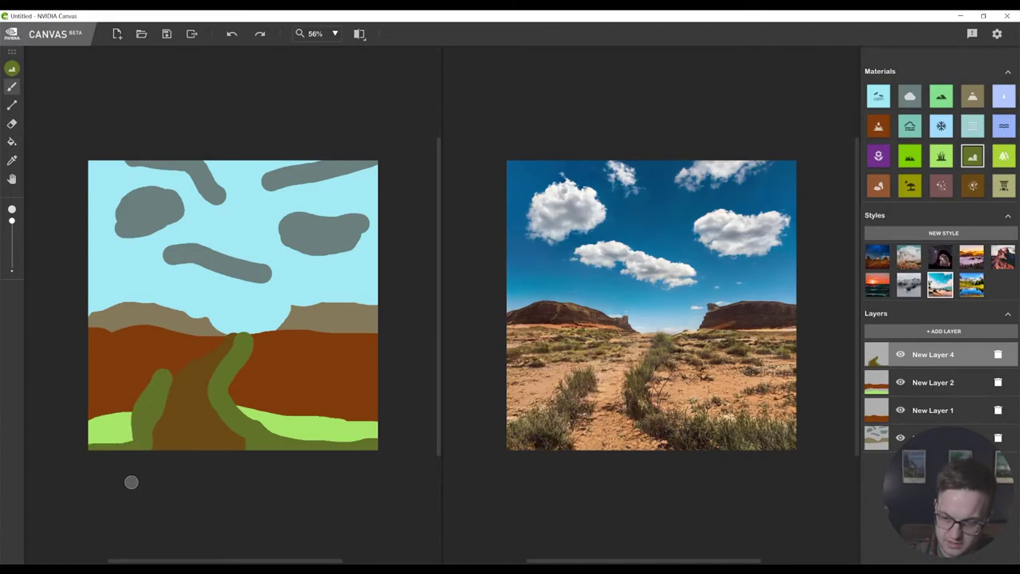
{"action": "mouse_move", "coordinate": [11, 221]}
{"action": "left_mouse_down"}
{"action": "mouse_move", "coordinate": [11, 260]}
{"action": "mouse_move", "coordinate": [11, 244]}
{"action": "left_mouse_up"}
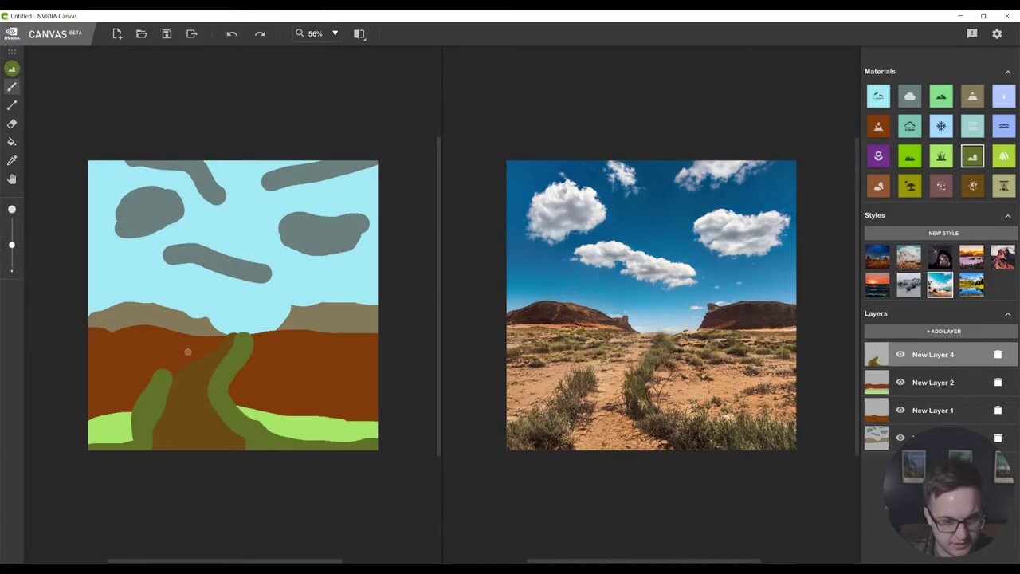
{"action": "left_click_drag", "start_coordinate": [176, 374], "coordinate": [227, 336]}
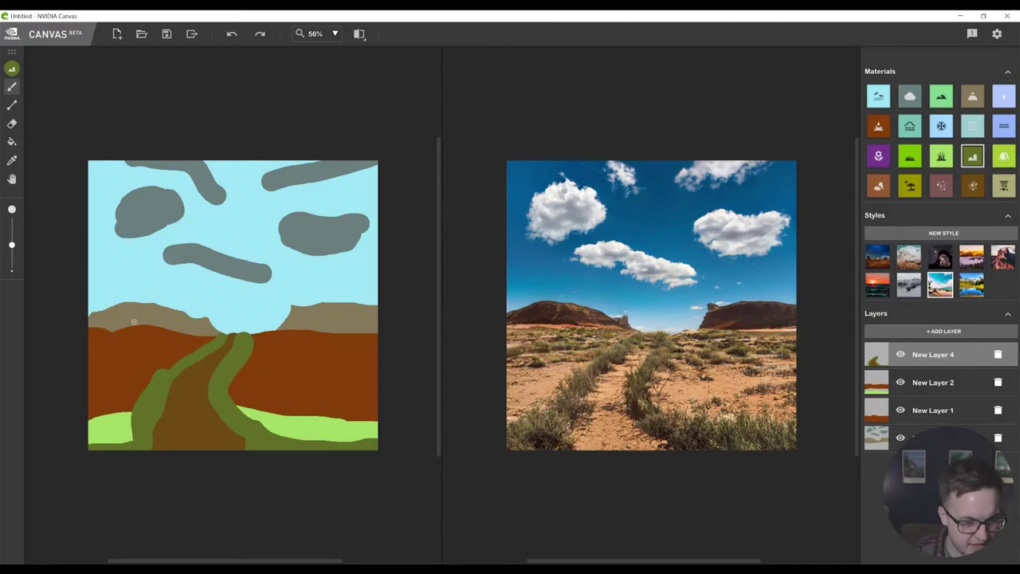
- Erase along the right and left shrub strips to thin them beside the path
{"action": "left_click", "coordinate": [12, 124]}
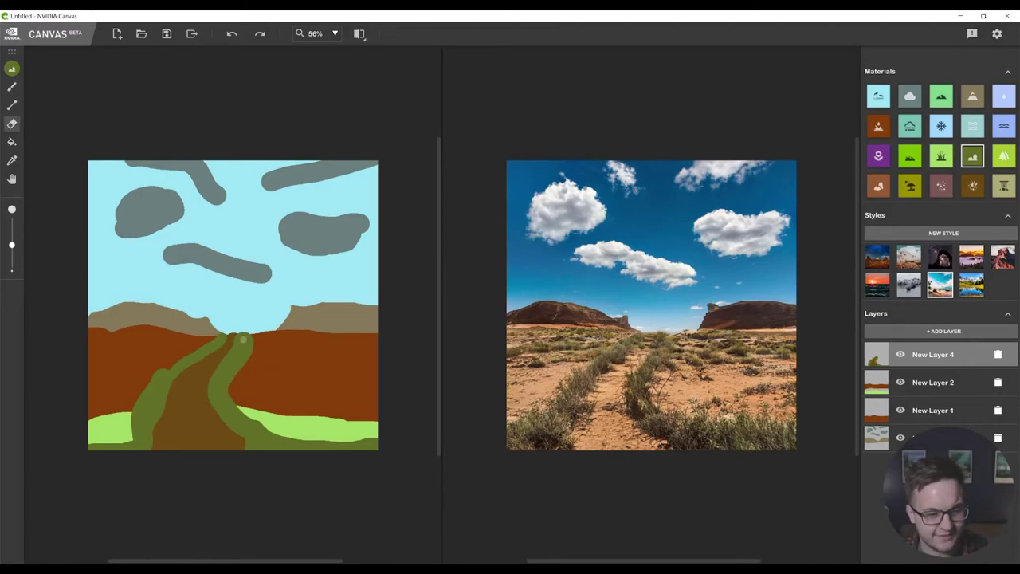
{"action": "mouse_move", "coordinate": [231, 387]}
{"action": "left_mouse_down"}
{"action": "mouse_move", "coordinate": [236, 412]}
{"action": "mouse_move", "coordinate": [271, 436]}
{"action": "left_mouse_up"}
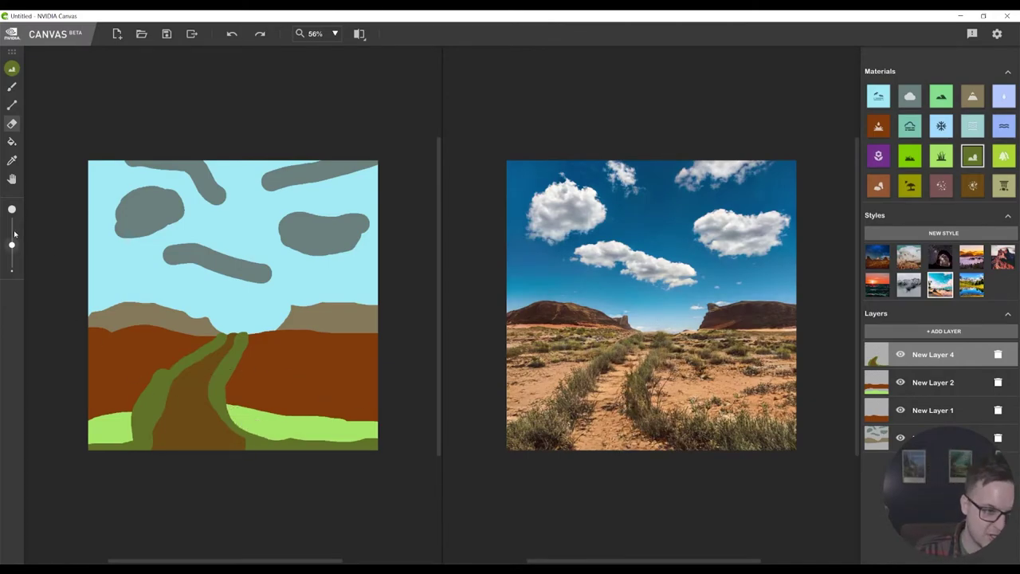
{"action": "left_click_drag", "start_coordinate": [11, 245], "coordinate": [12, 251]}
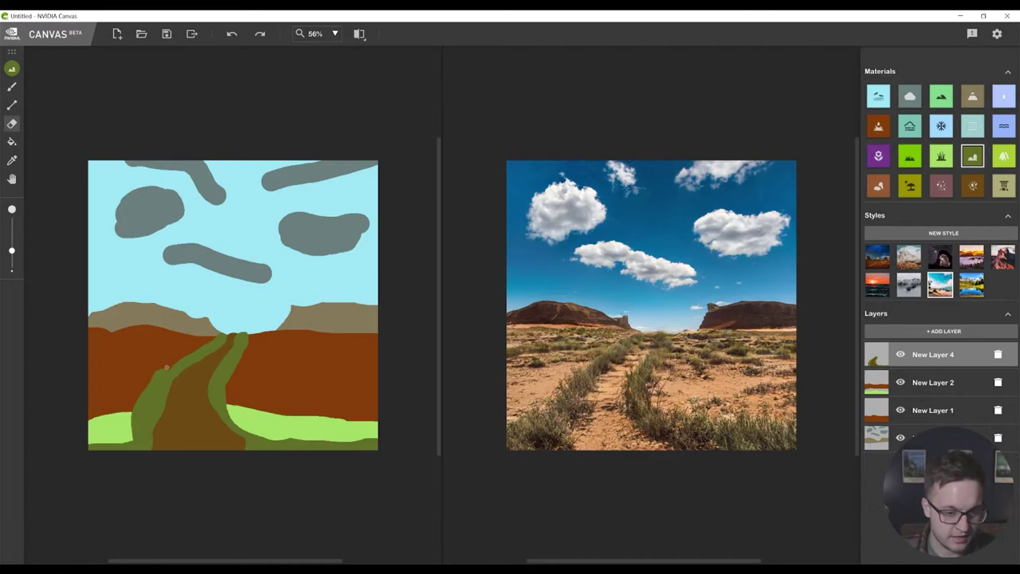
{"action": "mouse_move", "coordinate": [166, 367]}
{"action": "left_mouse_down"}
{"action": "mouse_move", "coordinate": [133, 418]}
{"action": "mouse_move", "coordinate": [160, 370]}
{"action": "left_mouse_up"}
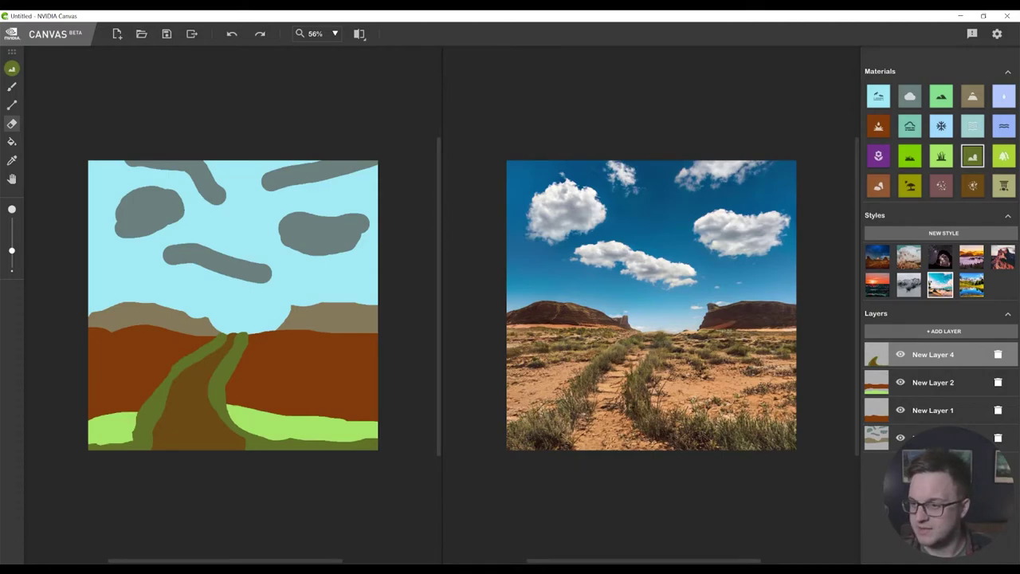
- On a new layer, dab purple flower patches right of the path, at lower left and lower right
{"action": "left_click", "coordinate": [879, 157]}
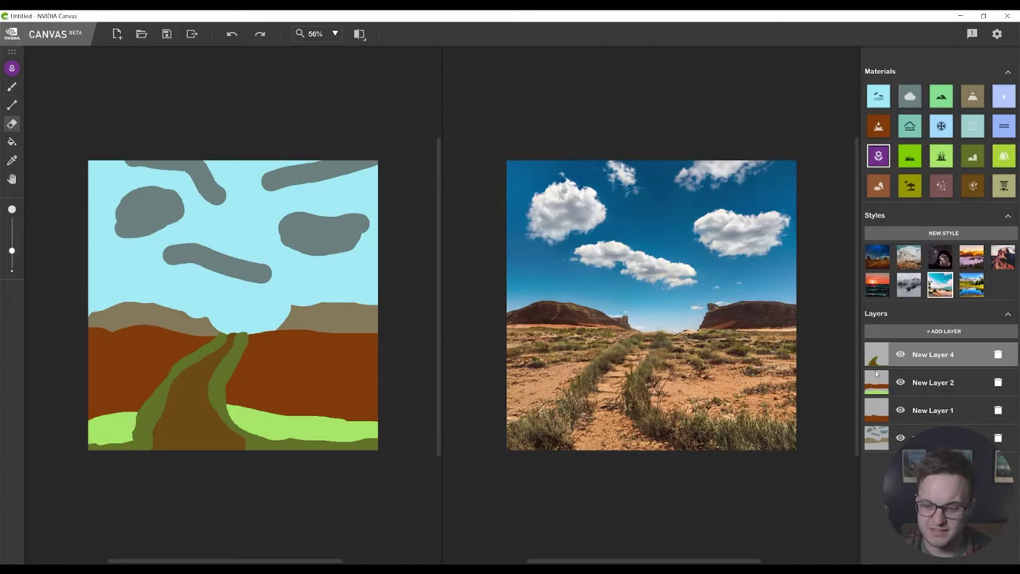
{"action": "left_click", "coordinate": [944, 331]}
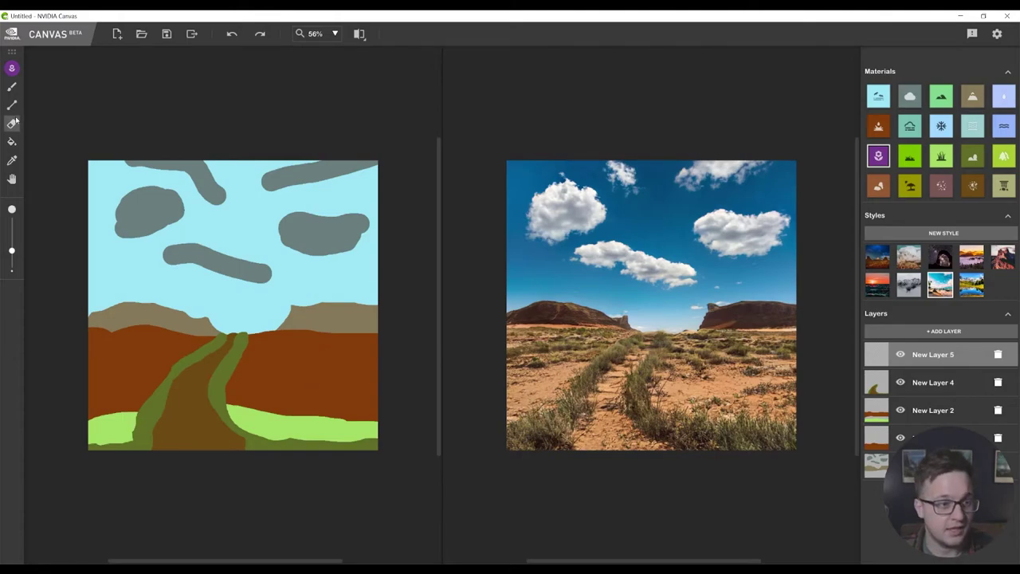
{"action": "left_click", "coordinate": [12, 86]}
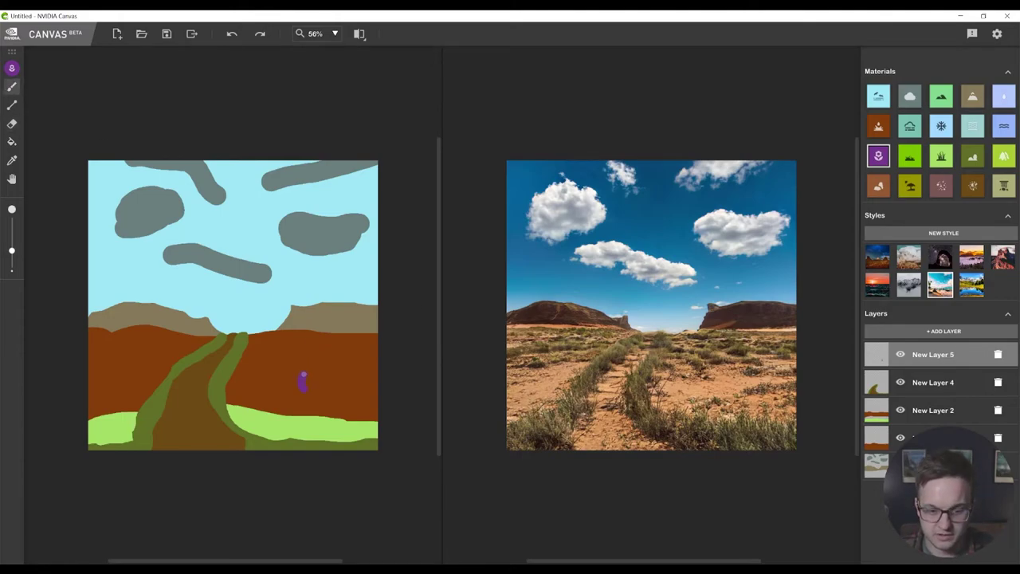
{"action": "mouse_move", "coordinate": [303, 381]}
{"action": "left_mouse_down"}
{"action": "mouse_move", "coordinate": [298, 364]}
{"action": "mouse_move", "coordinate": [317, 387]}
{"action": "left_mouse_up"}
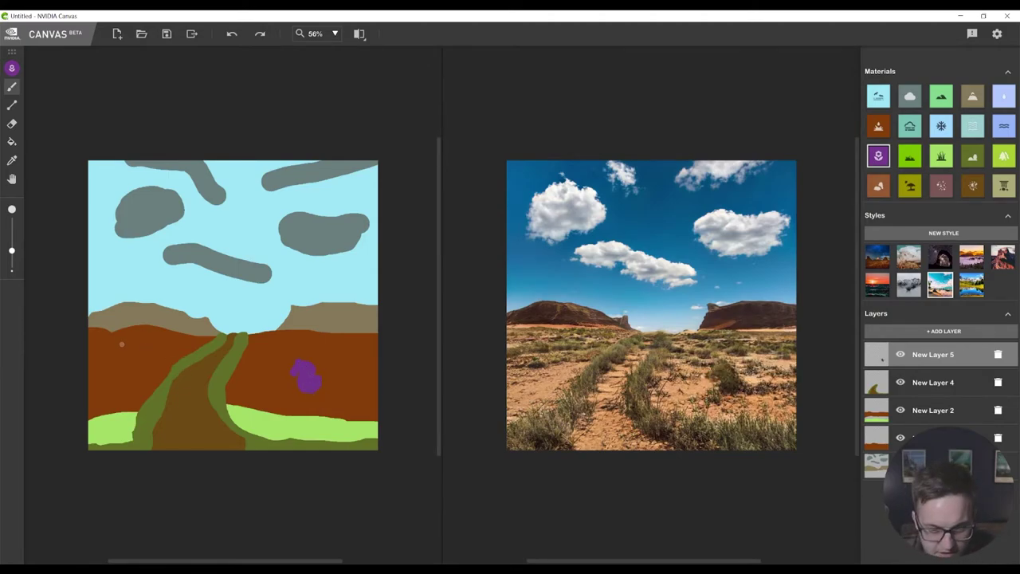
{"action": "left_click", "coordinate": [122, 344]}
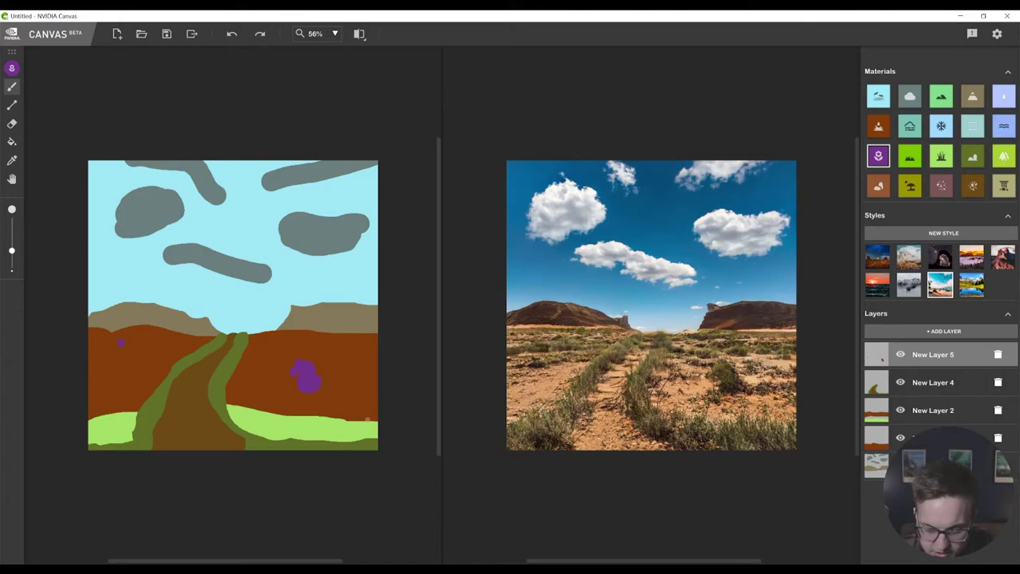
{"action": "left_click", "coordinate": [363, 424]}
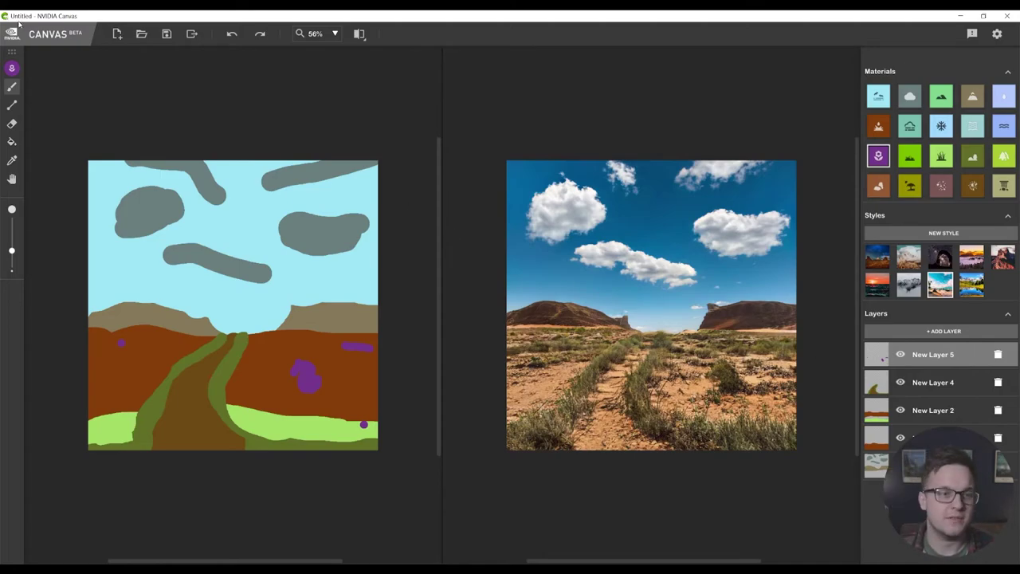
- Export the artwork as a PSD file into a new empty Desktop folder named canvas
{"action": "left_click", "coordinate": [192, 34]}
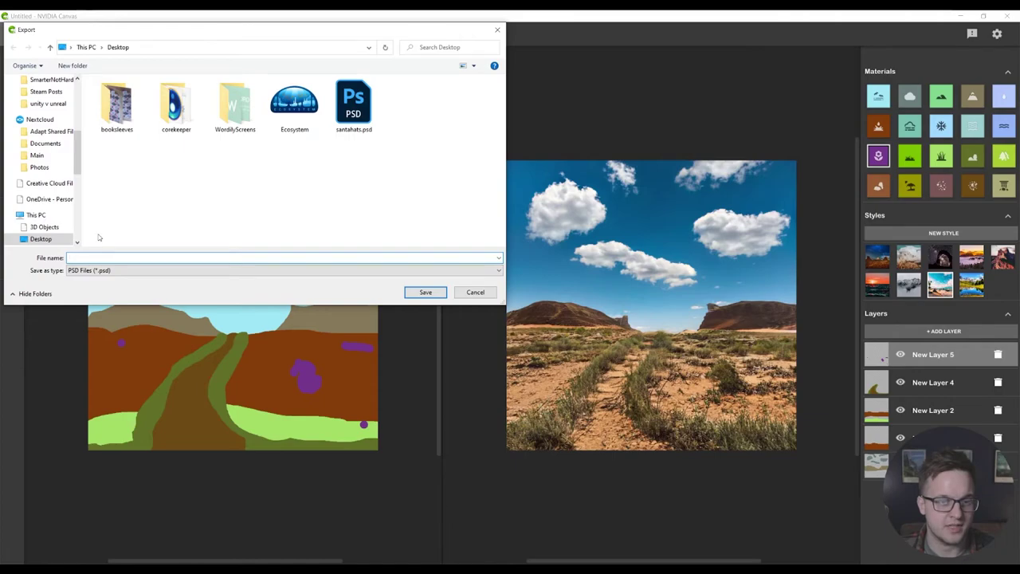
{"action": "key", "text": "ctrl+shift+n"}
{"action": "type", "text": "canvas"}
{"action": "key", "text": "Return"}
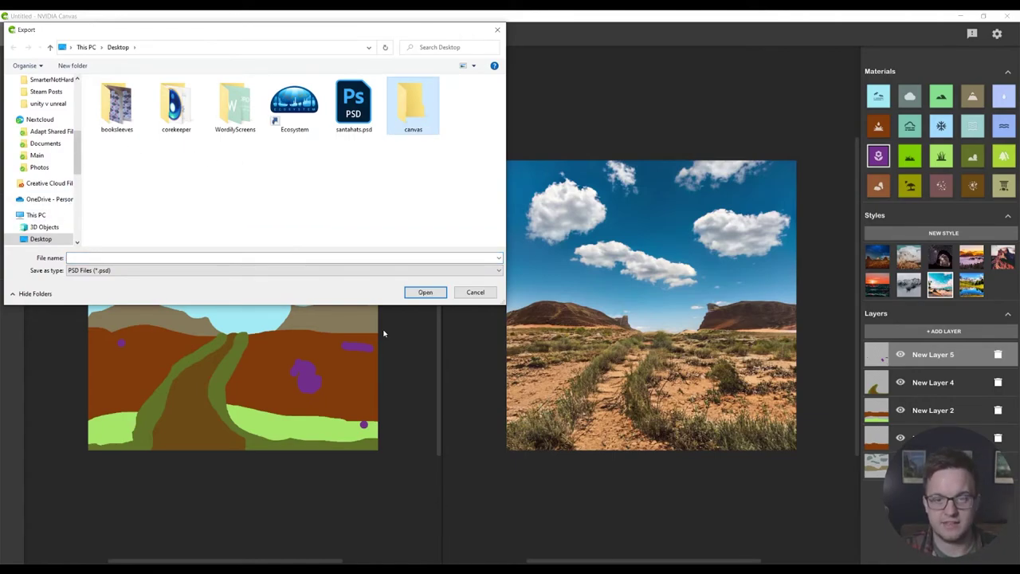
{"action": "key", "text": "Return"}
{"action": "left_click", "coordinate": [91, 271]}
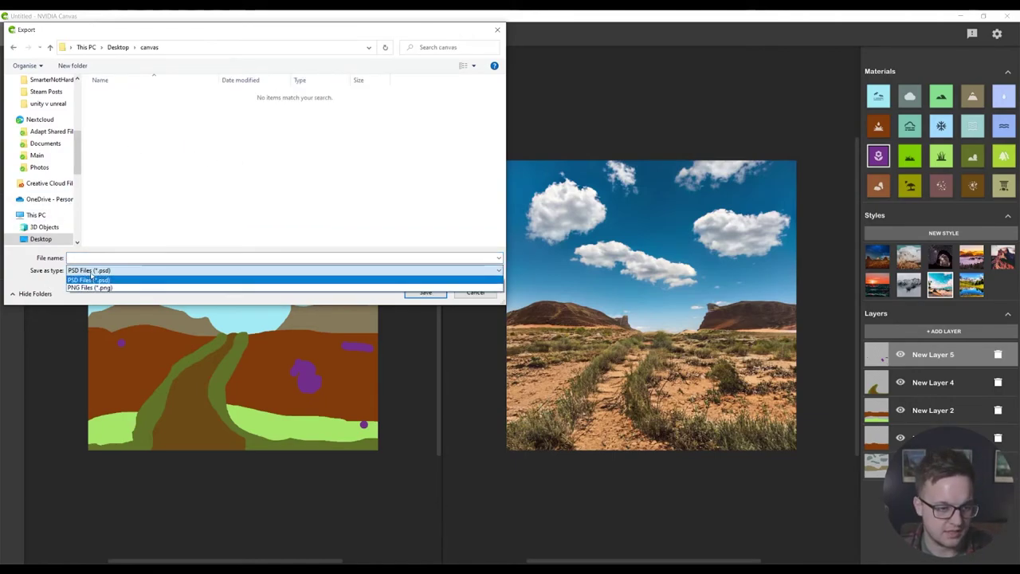
{"action": "left_click", "coordinate": [93, 289]}
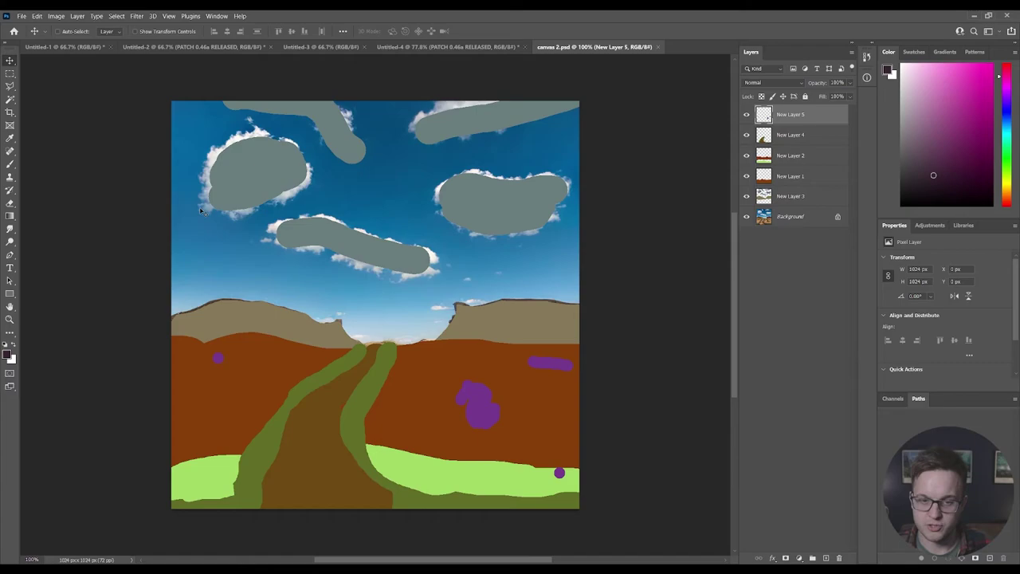
- Hide New Layers 1 through 5 so only the rendered desert Background shows
{"action": "left_click_drag", "start_coordinate": [747, 196], "coordinate": [749, 155]}
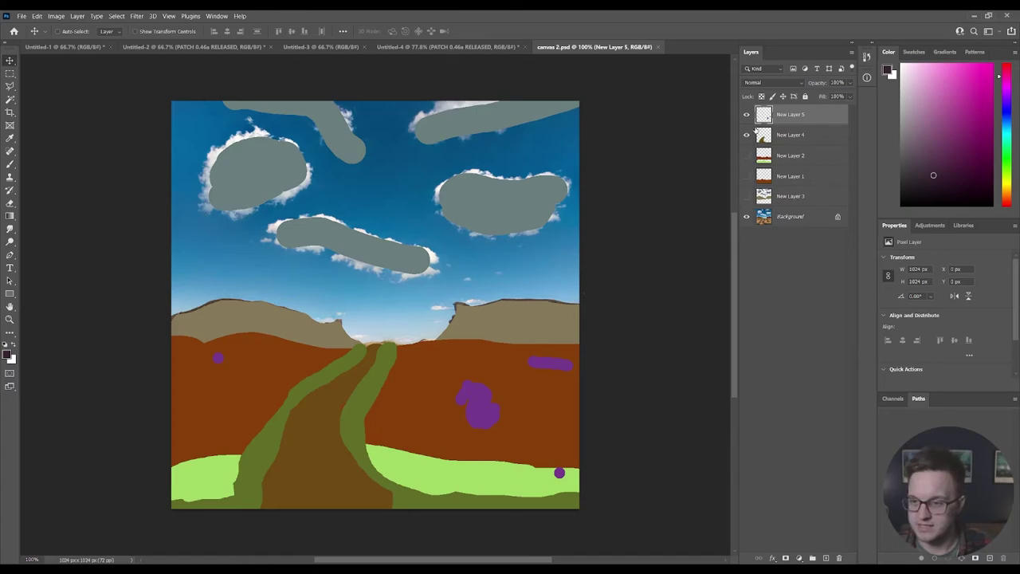
{"action": "left_click", "coordinate": [749, 115]}
{"action": "left_click", "coordinate": [747, 138]}
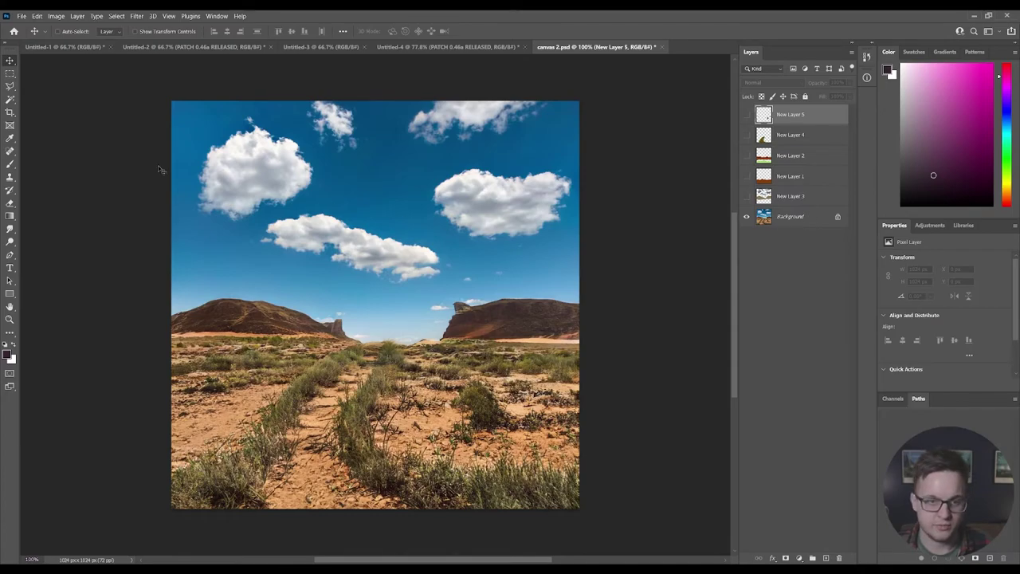
- Zoom to 300% to inspect the left mountain and right mesa, then zoom back out to the whole image
{"action": "key", "text": "z"}
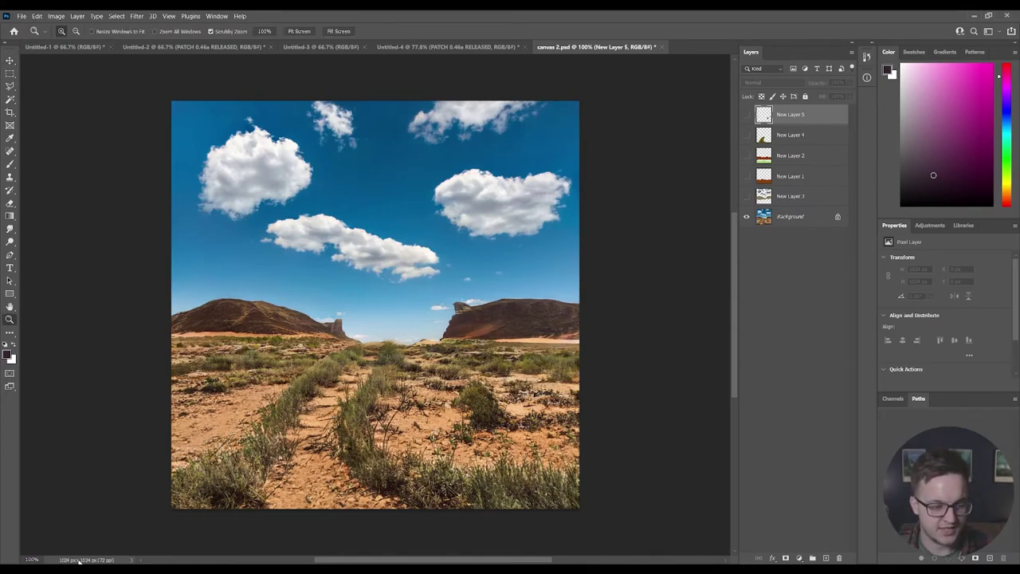
{"action": "left_click", "coordinate": [351, 317]}
{"action": "left_click", "coordinate": [350, 317]}
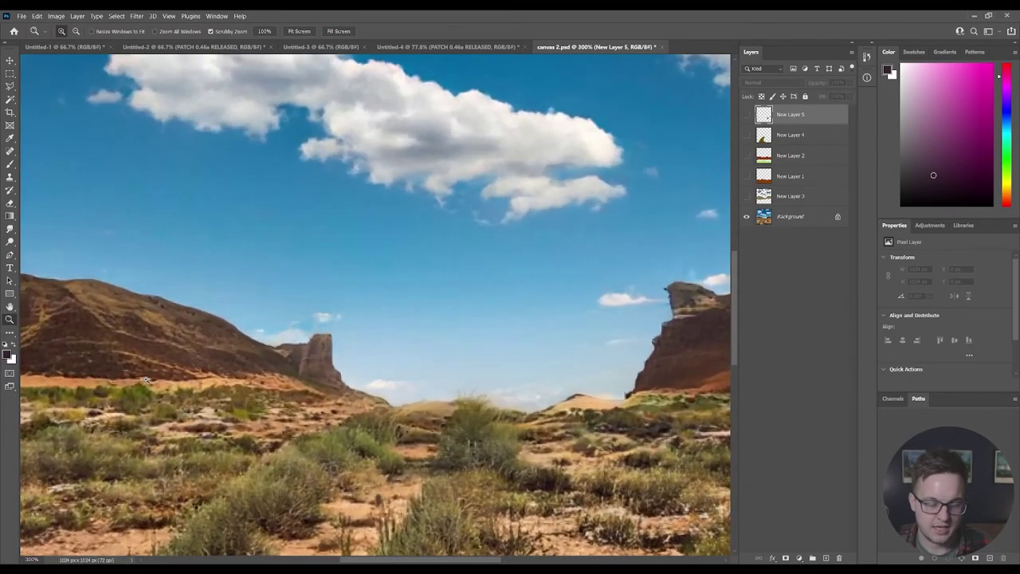
{"action": "left_click_drag", "start_coordinate": [146, 380], "coordinate": [228, 347]}
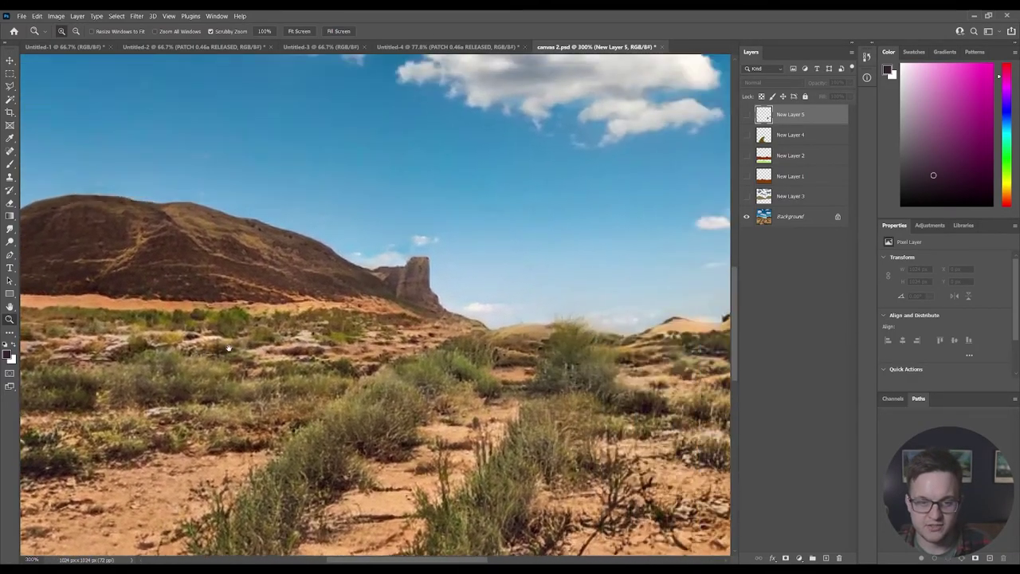
{"action": "left_click_drag", "start_coordinate": [643, 296], "coordinate": [349, 306]}
{"action": "key", "text": "alt"}
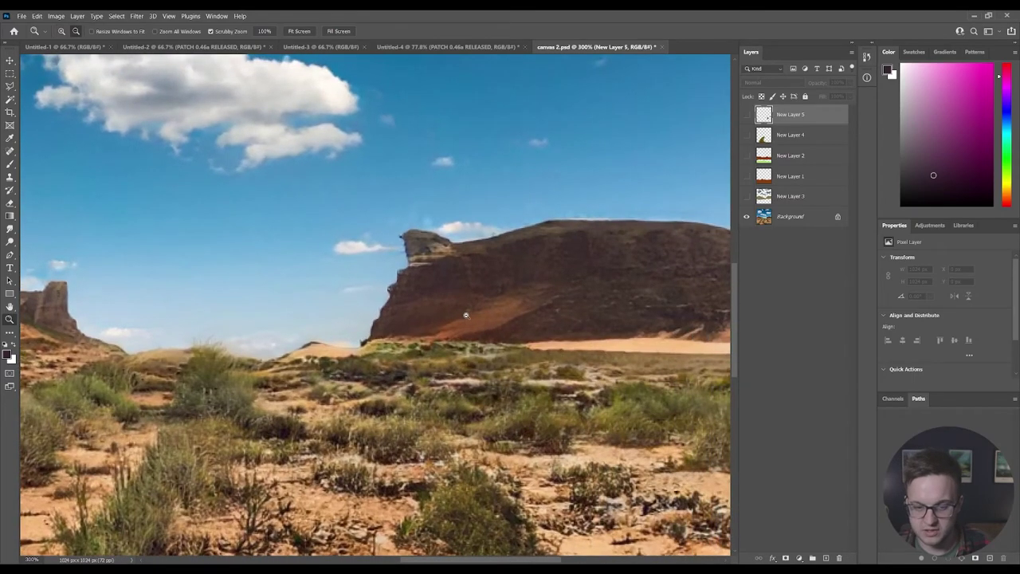
{"action": "left_click", "coordinate": [466, 316], "text": "alt"}
{"action": "left_click", "coordinate": [333, 316], "text": "alt"}
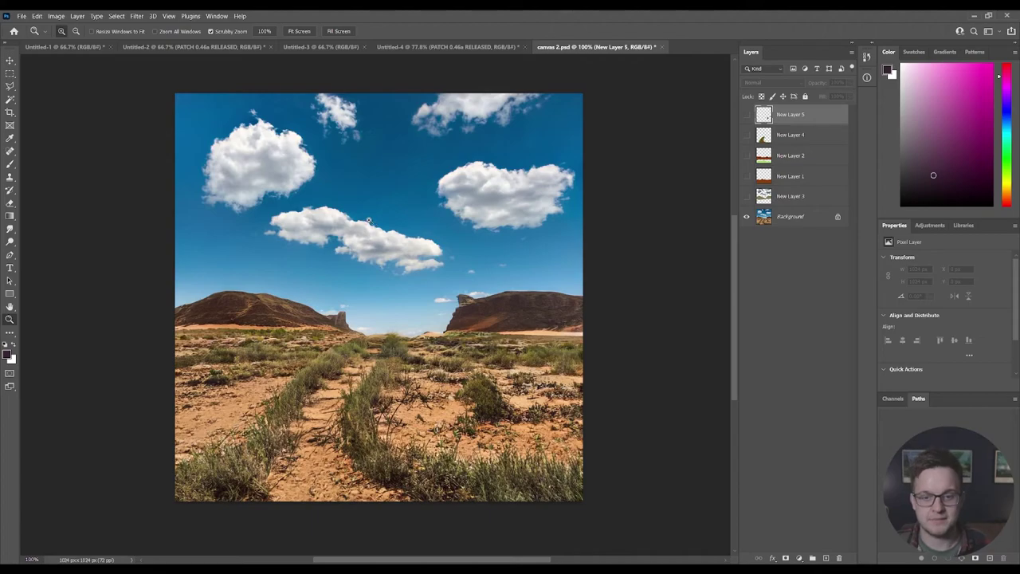
- Place the canvascomplete render into the image's lower-left quarter
{"action": "left_click", "coordinate": [22, 17]}
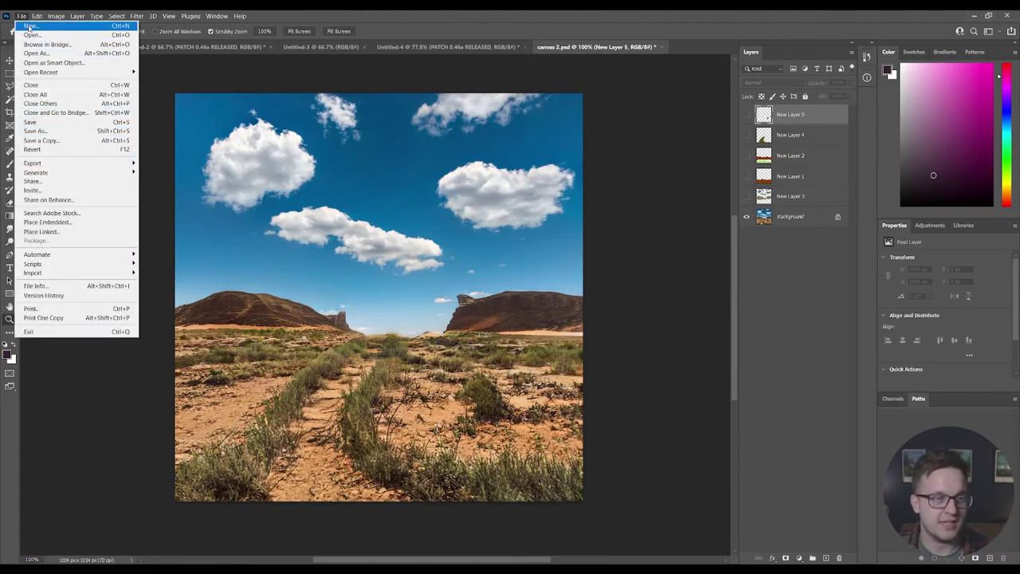
{"action": "key", "text": "Escape"}
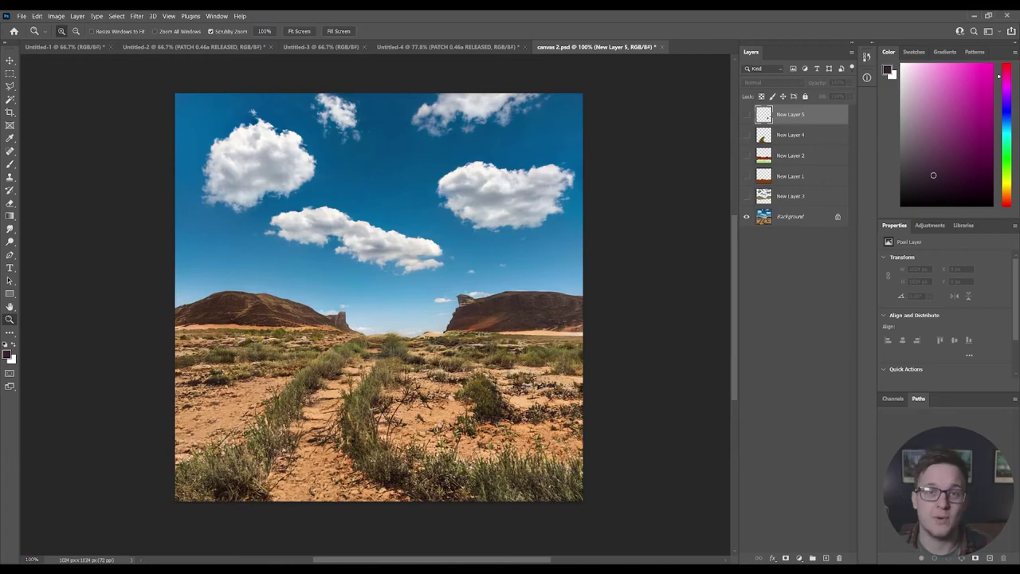
{"action": "left_click_drag", "start_coordinate": [362, 332], "coordinate": [347, 367]}
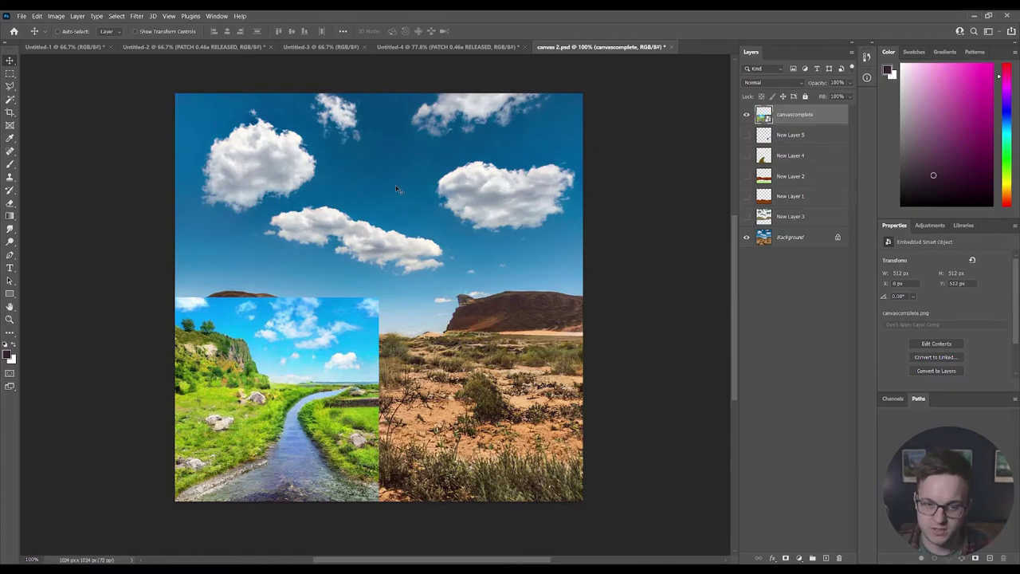
- Zoom in to 400% at the river render's edge, then back out to 66.7%
{"action": "key", "text": "z"}
{"action": "left_click", "coordinate": [328, 342]}
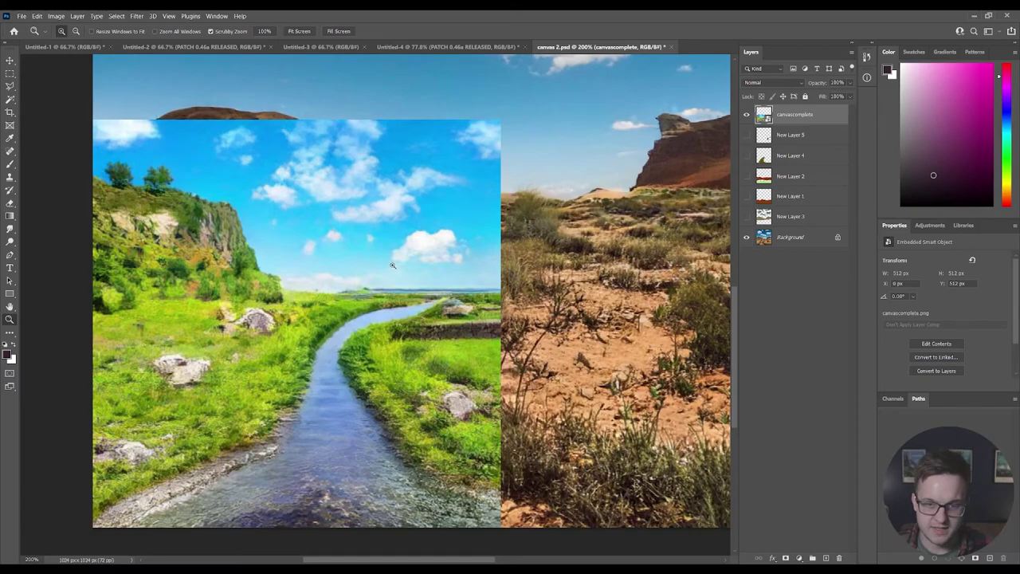
{"action": "left_click", "coordinate": [551, 274]}
{"action": "left_click", "coordinate": [471, 346]}
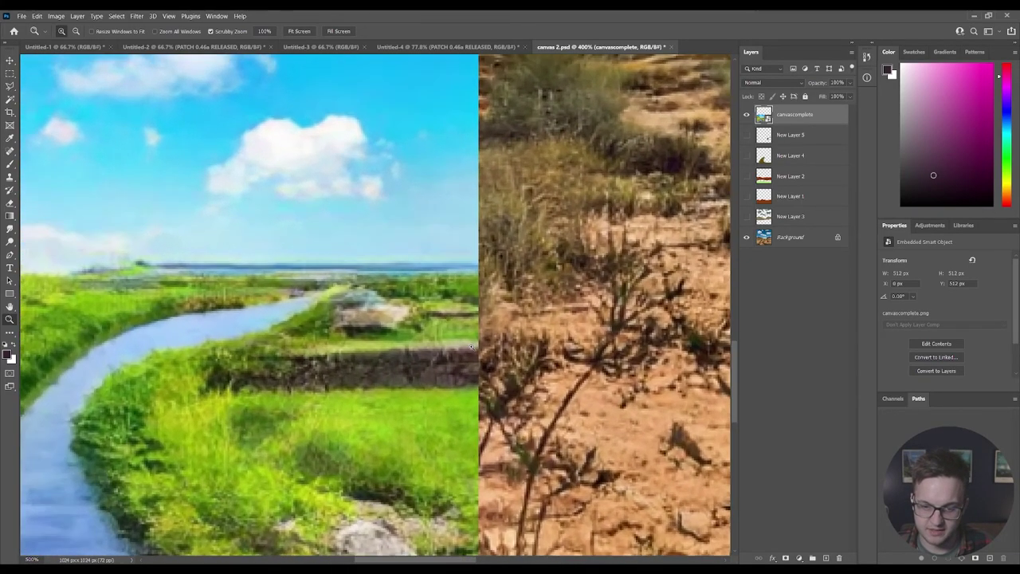
{"action": "left_click", "coordinate": [472, 346], "text": "alt"}
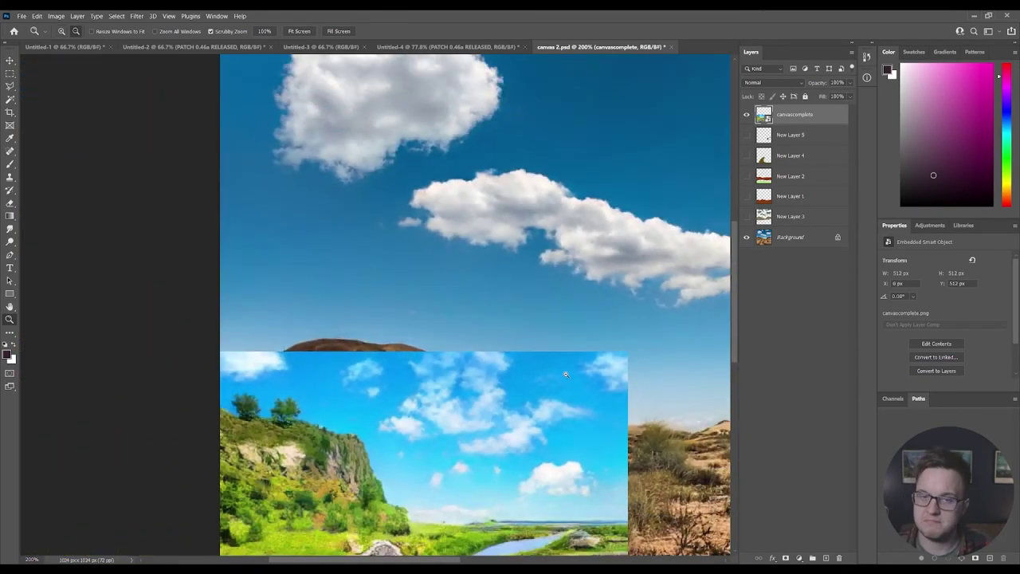
{"action": "left_click", "coordinate": [513, 369], "text": "alt"}
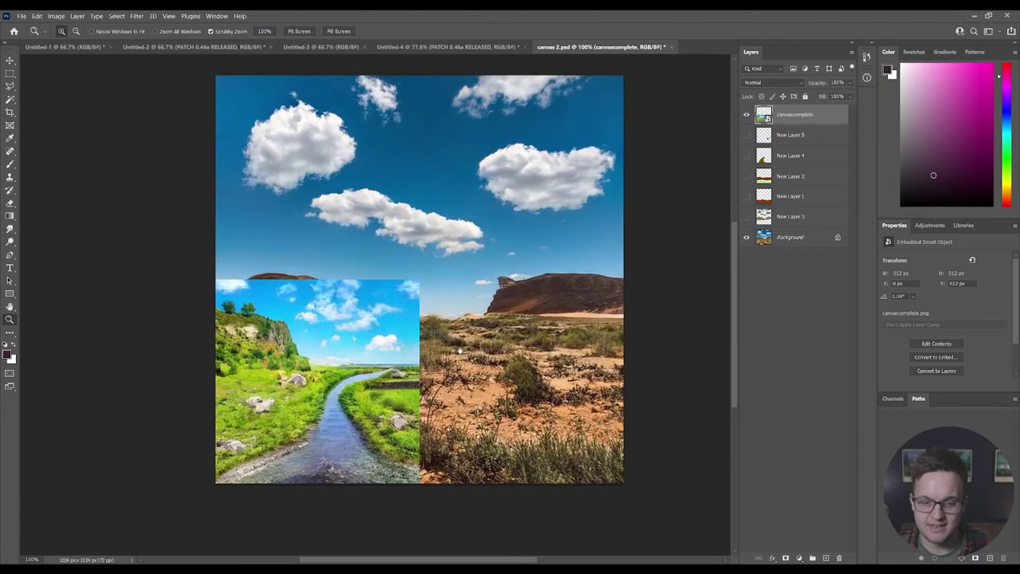
{"action": "left_click", "coordinate": [454, 360], "text": "alt"}
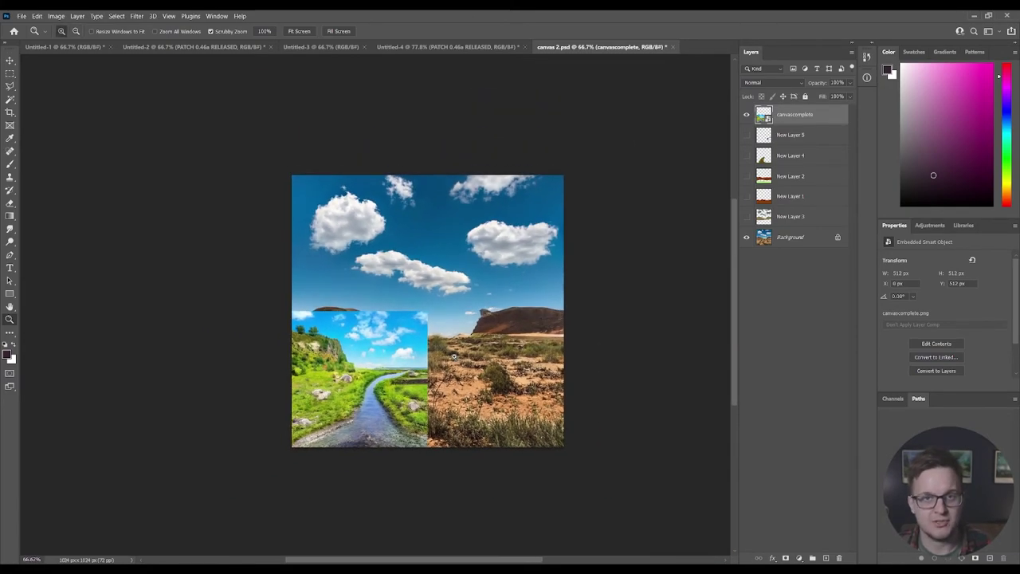
{"action": "key", "text": "v"}
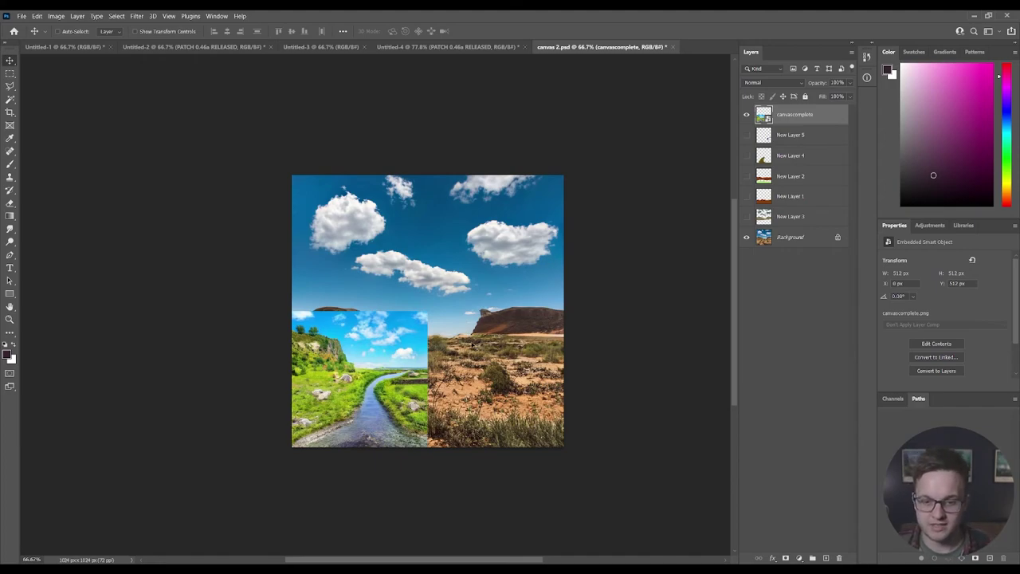
- Isolate the Background layer's visibility so only the desert render shows, hiding the canvascomplete layer
{"action": "left_click", "coordinate": [747, 237]}
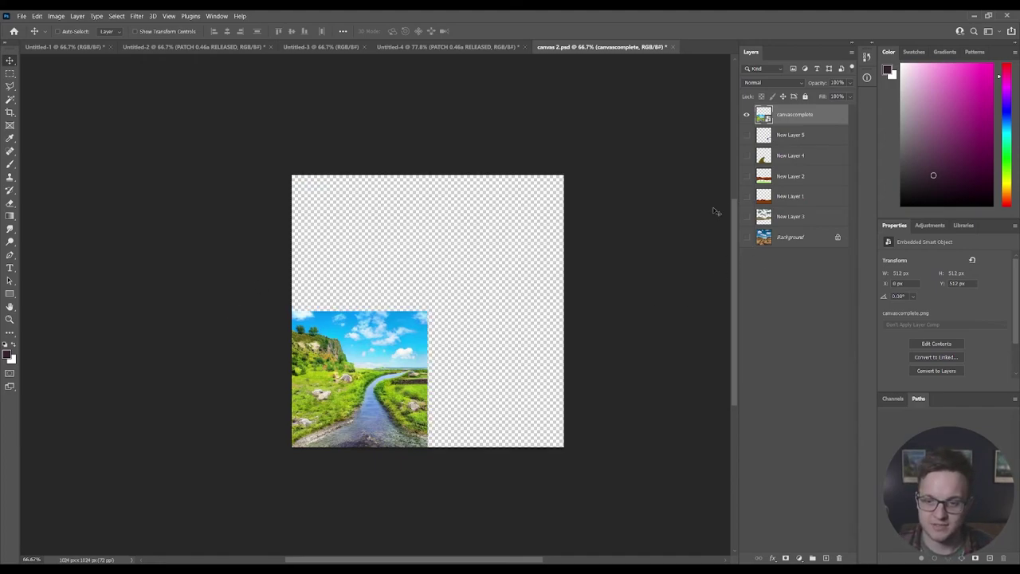
{"action": "left_click", "coordinate": [747, 237], "text": "alt"}
{"action": "key", "text": "z"}
{"action": "key", "text": "ctrl+1"}
{"action": "key", "text": "ctrl+minus"}
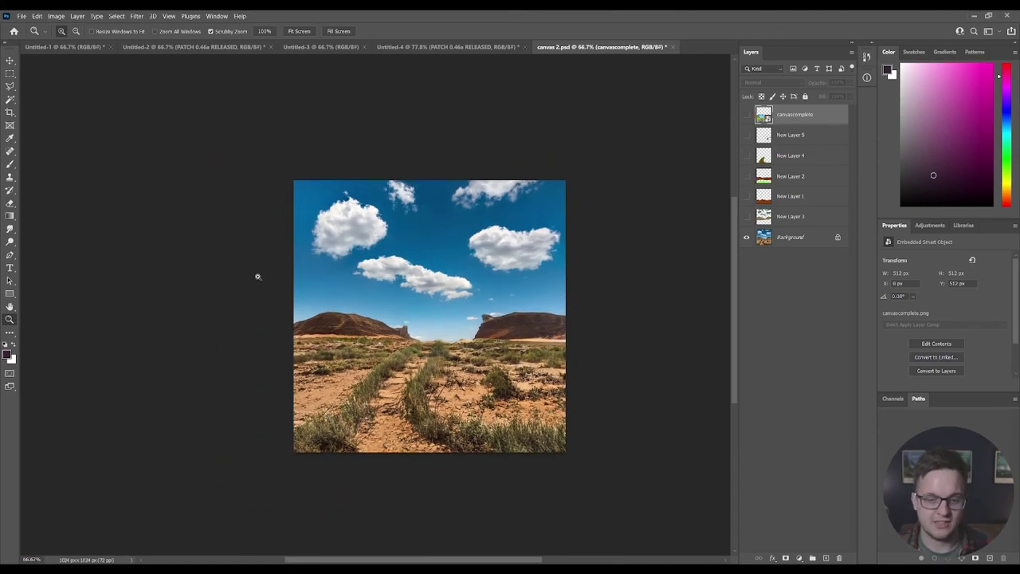